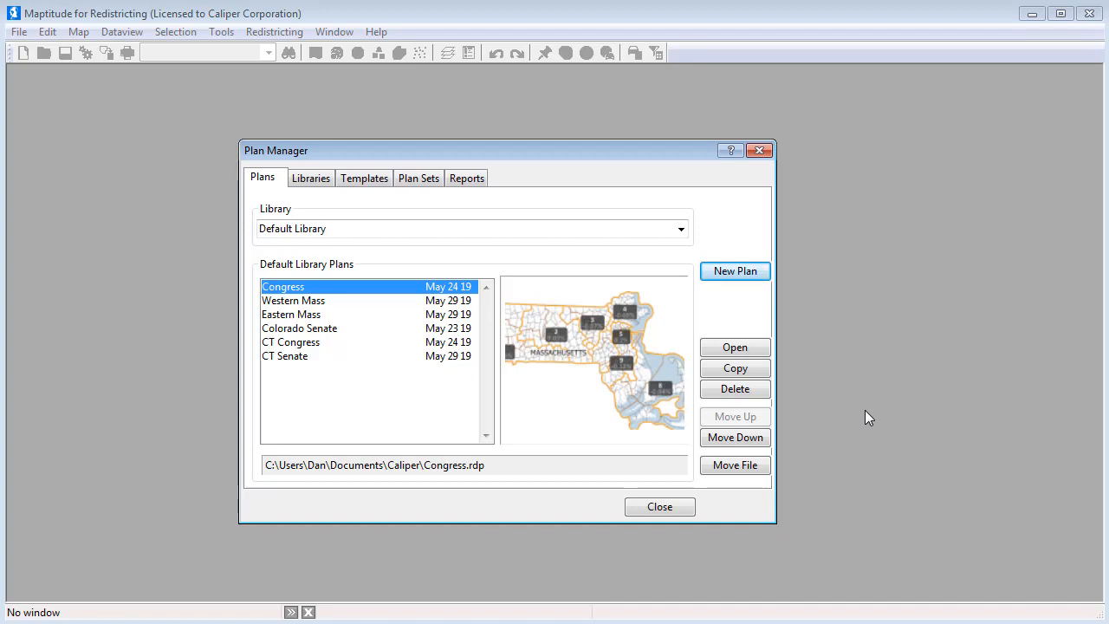
Create a new redistricting plan from the map file Block-Block Group-Tract-County.Map and save it as RI Congress.
{"action": "left_click", "coordinate": [754, 274]}
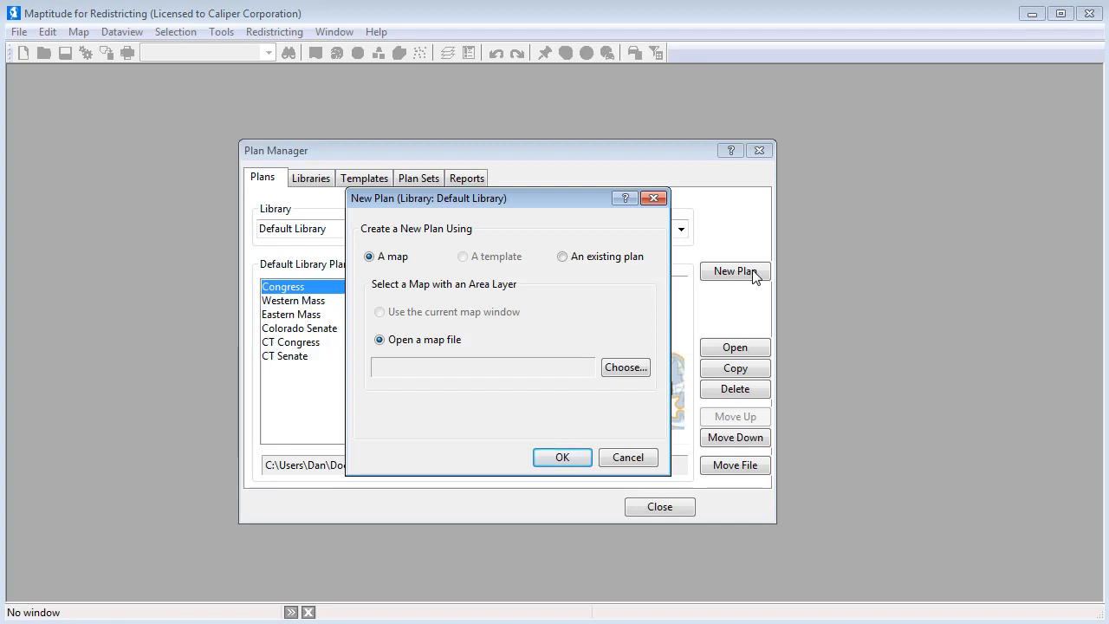
{"action": "left_click", "coordinate": [624, 367]}
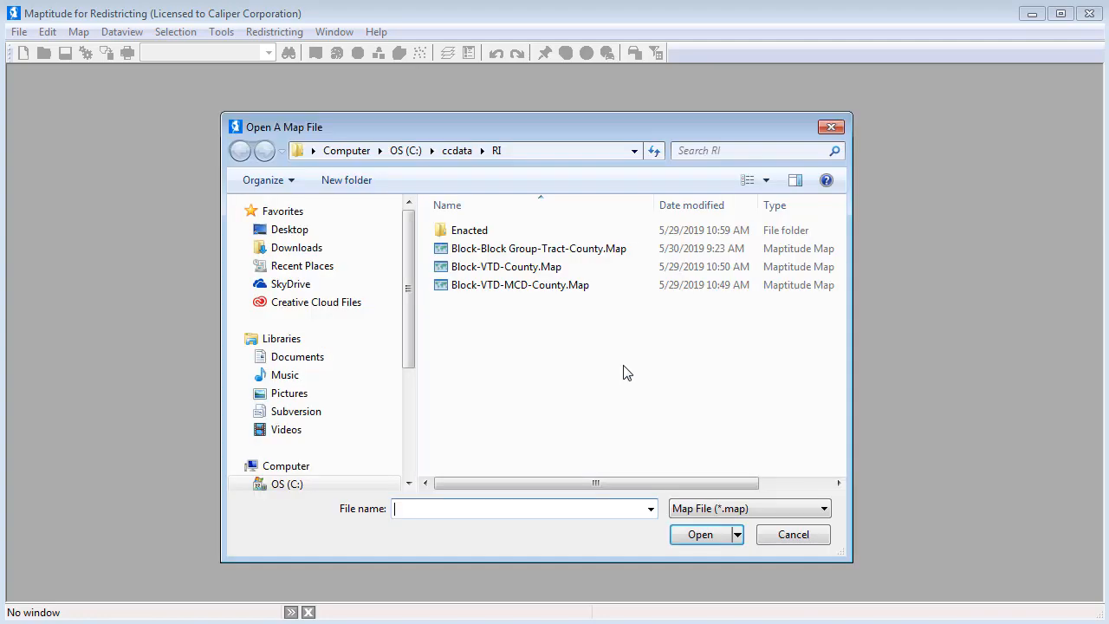
{"action": "left_click", "coordinate": [589, 249]}
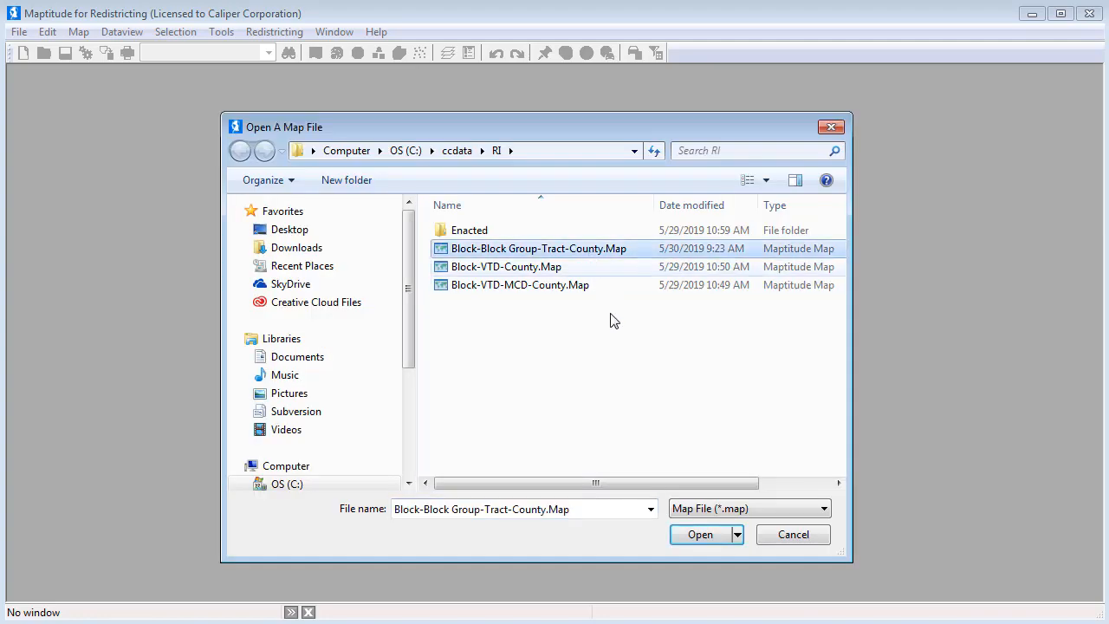
{"action": "left_click", "coordinate": [699, 534]}
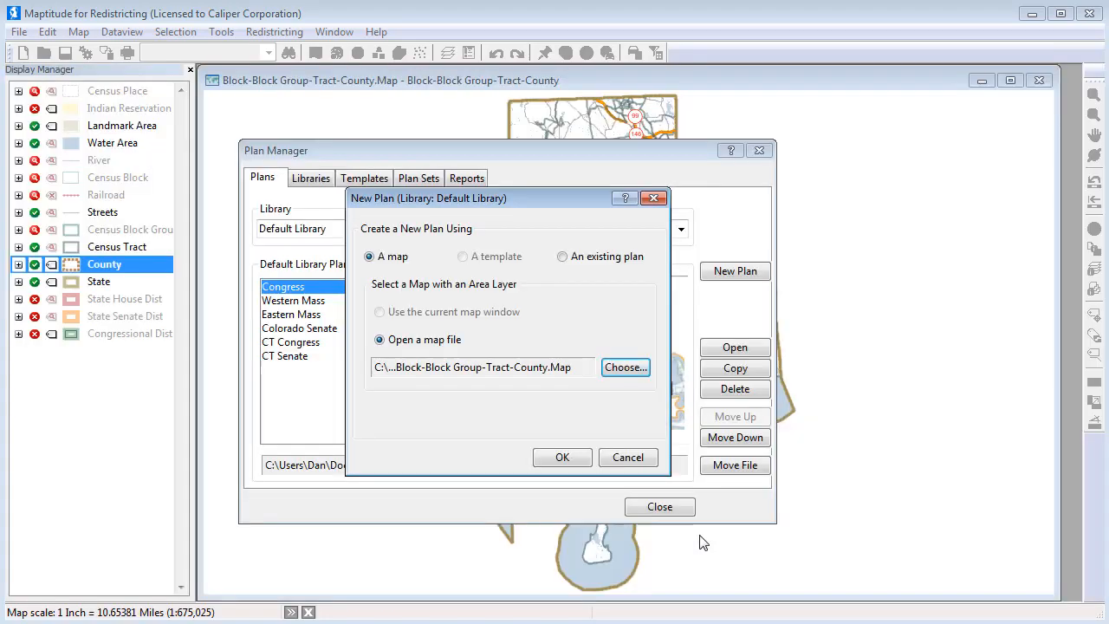
{"action": "left_click", "coordinate": [572, 457]}
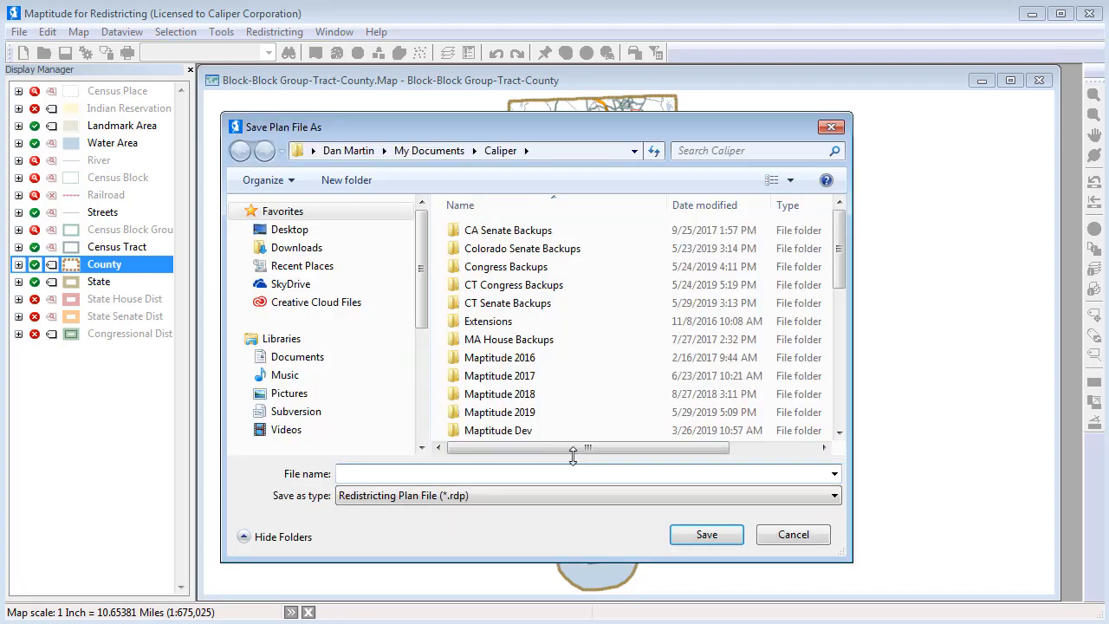
{"action": "type", "text": "RI Congress"}
{"action": "left_click", "coordinate": [710, 534]}
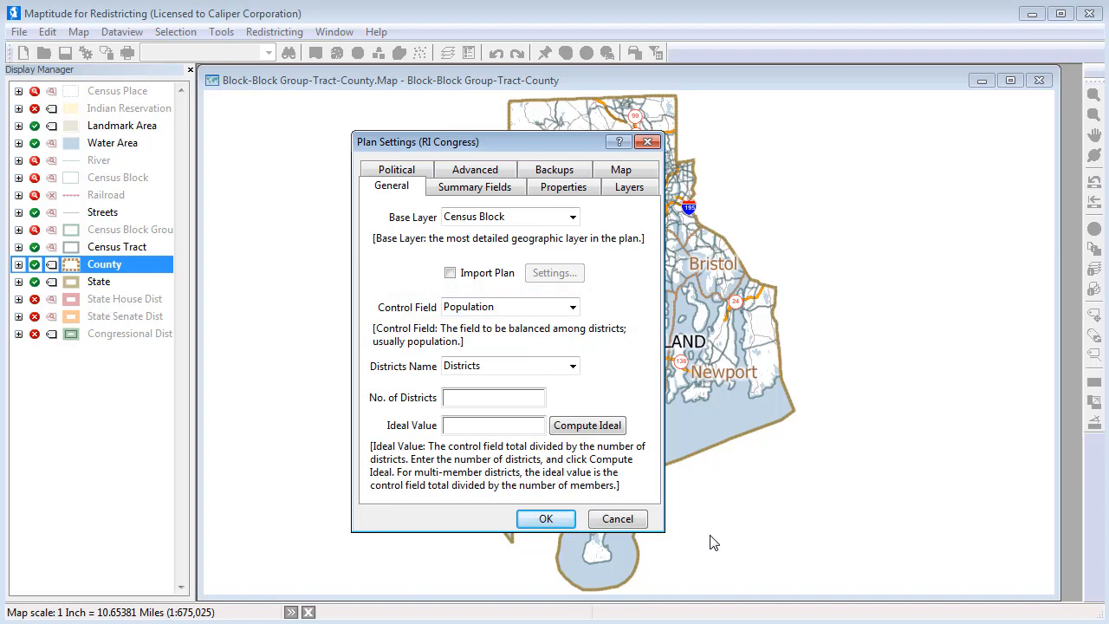
Set the plan's districts name to RI Congress with 2 districts, and compute the ideal value.
{"action": "left_click", "coordinate": [572, 366]}
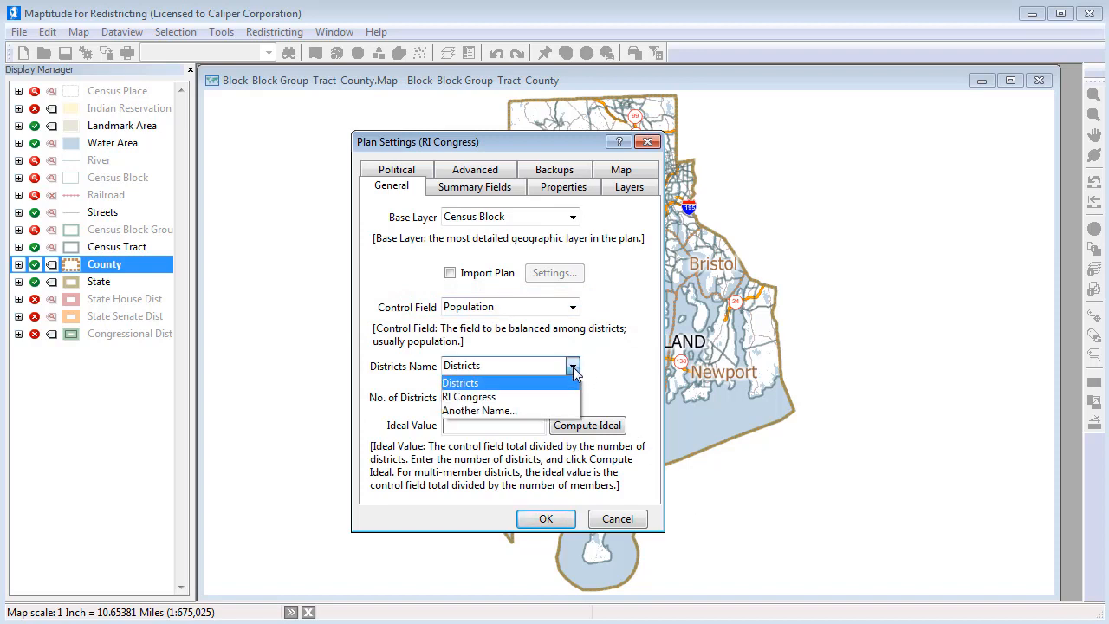
{"action": "left_click", "coordinate": [561, 397]}
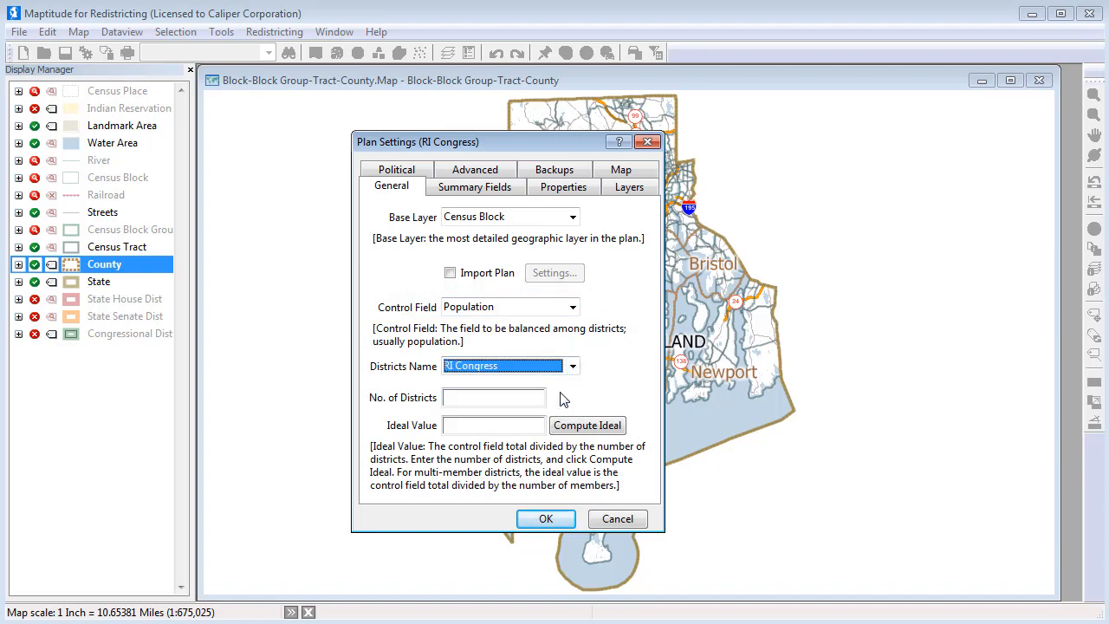
{"action": "left_click", "coordinate": [531, 397]}
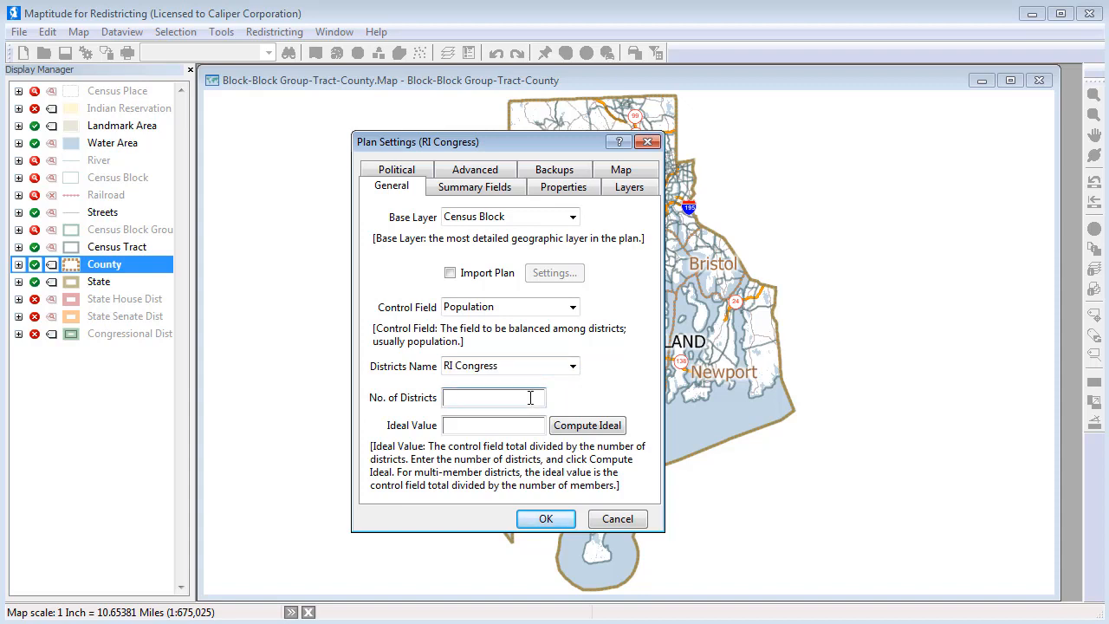
{"action": "type", "text": "2"}
{"action": "left_click", "coordinate": [581, 428]}
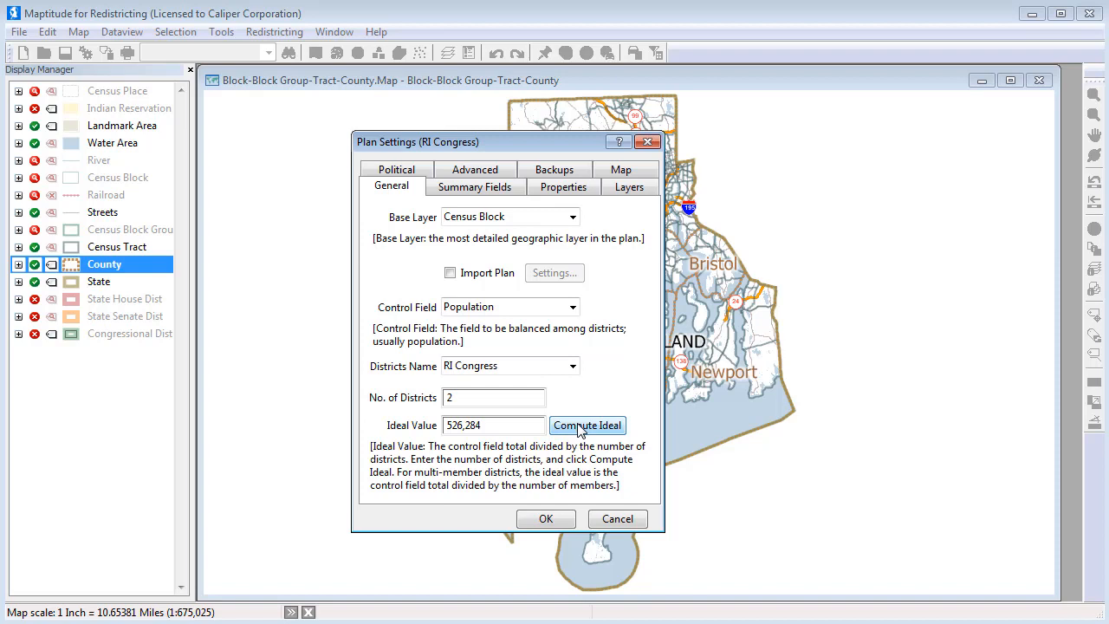
Add White, Black, AmIndian, Asian, Hawaiian, Other and Hispanic Origin as summary fields and accept the plan settings.
{"action": "left_click", "coordinate": [488, 192]}
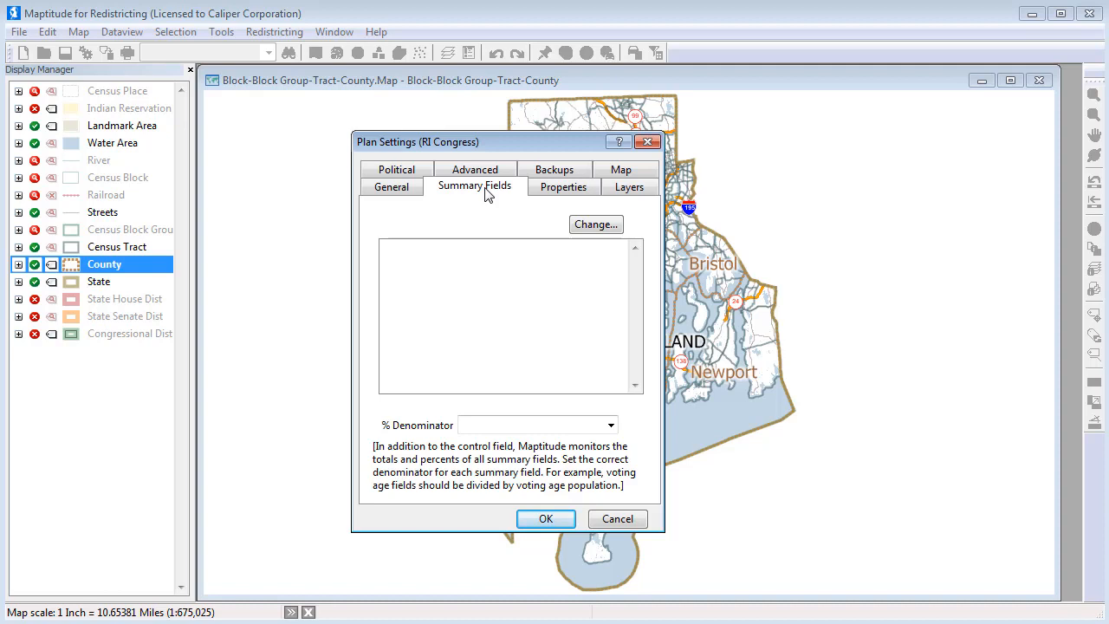
{"action": "left_click", "coordinate": [595, 227]}
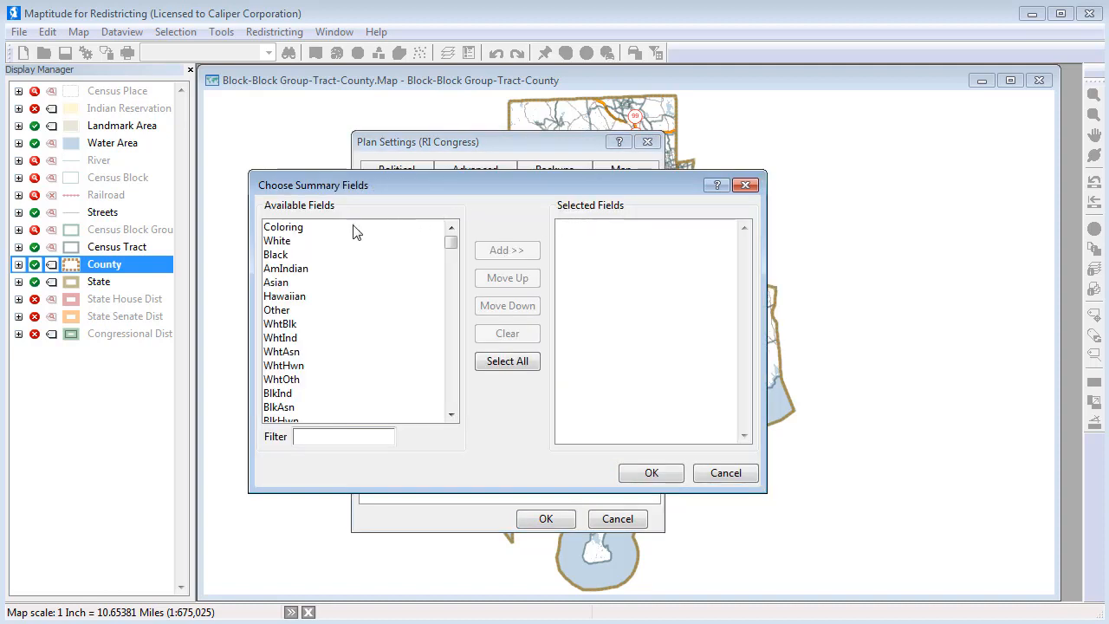
{"action": "left_click_drag", "start_coordinate": [319, 242], "coordinate": [331, 301]}
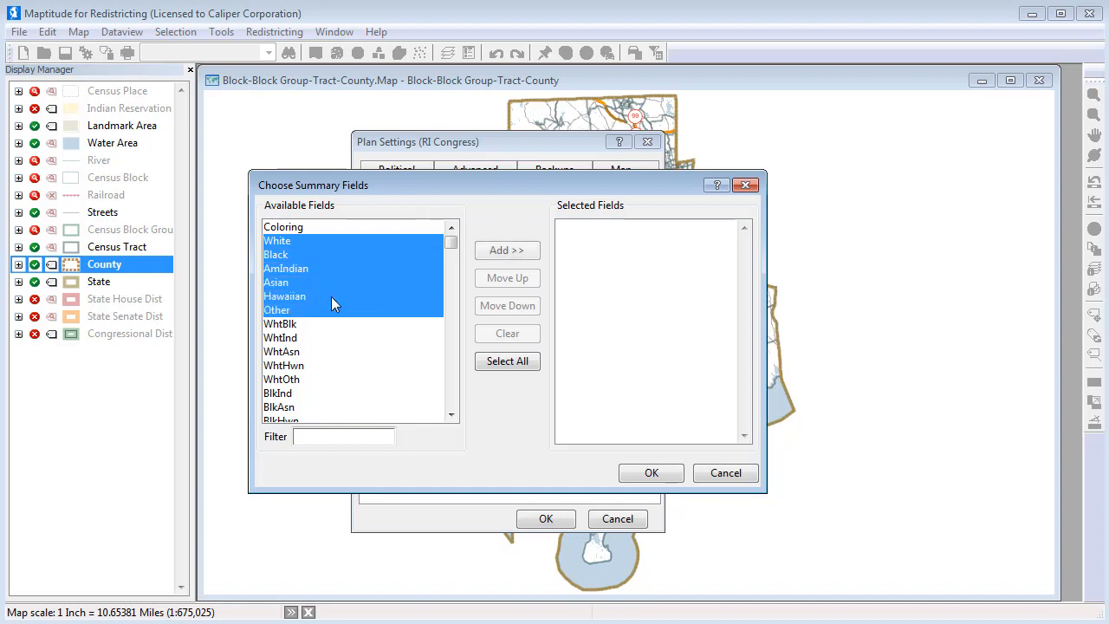
{"action": "left_click", "coordinate": [504, 250]}
{"action": "scroll", "coordinate": [452, 381], "scroll_direction": "down", "scroll_amount": 4}
{"action": "scroll", "coordinate": [451, 381], "scroll_direction": "down", "scroll_amount": 15}
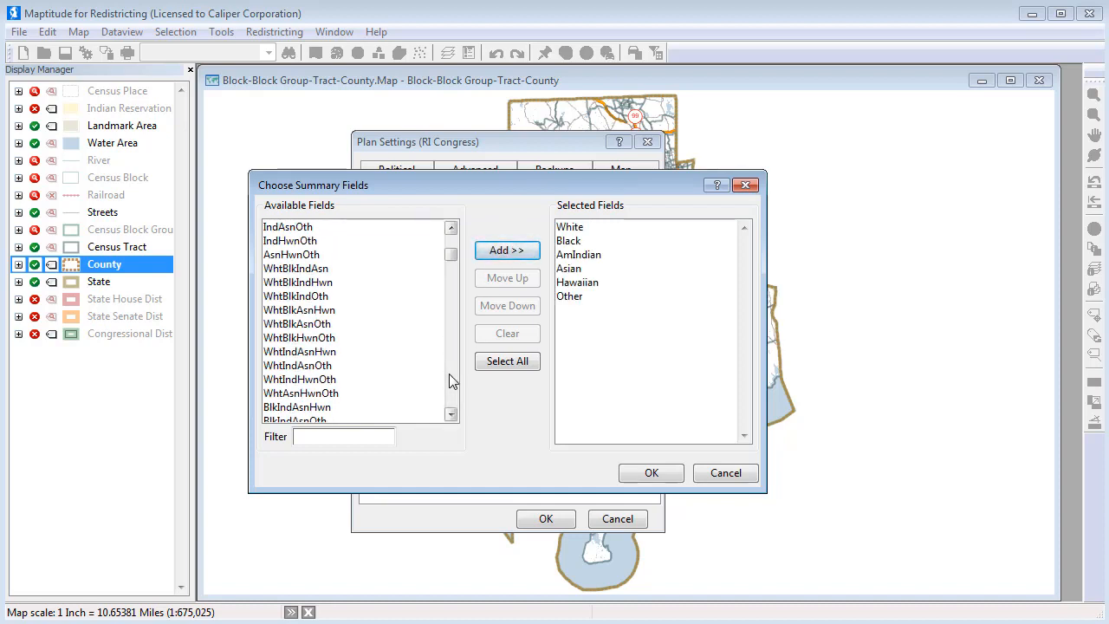
{"action": "left_click", "coordinate": [323, 283]}
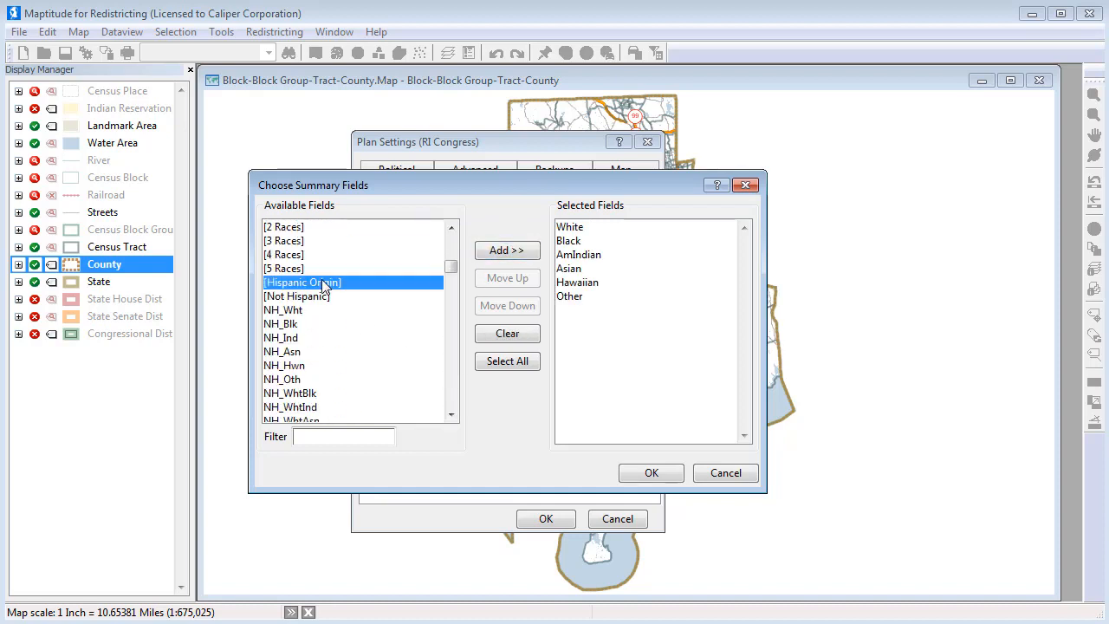
{"action": "left_click", "coordinate": [520, 253]}
{"action": "left_click", "coordinate": [633, 473]}
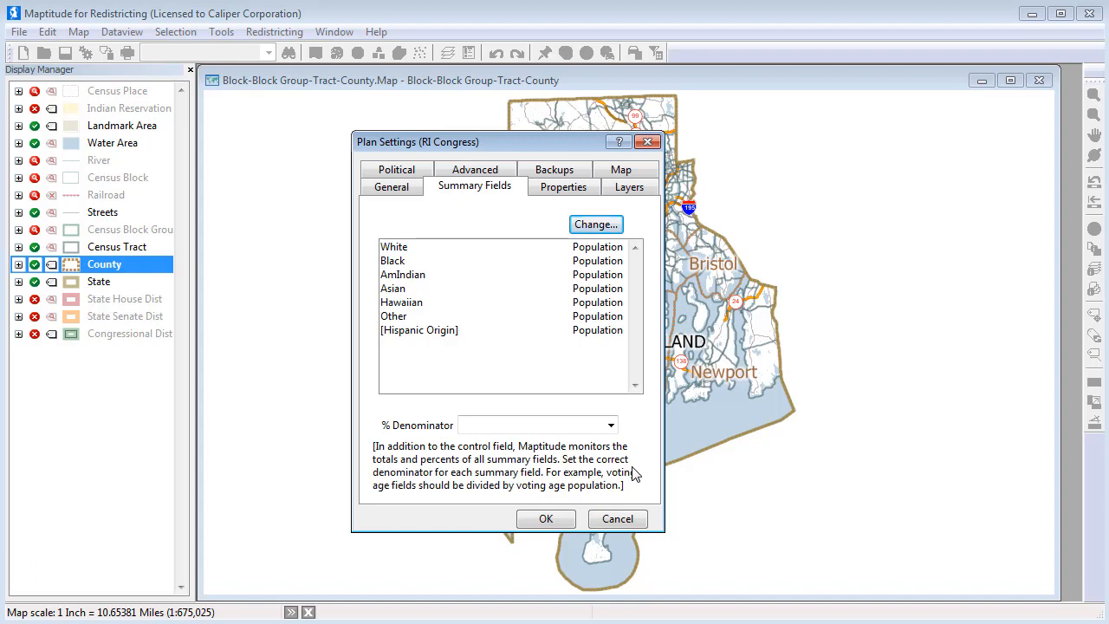
{"action": "left_click", "coordinate": [554, 521]}
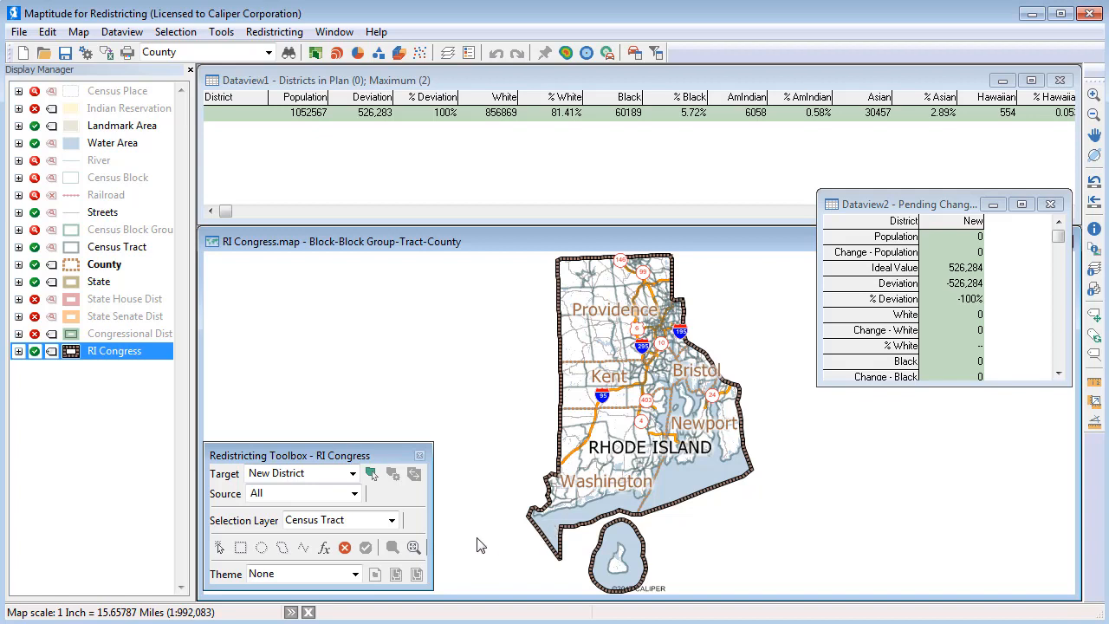
Using County as the selection layer, select Washington, Newport, Bristol and Kent counties for the new district.
{"action": "left_click", "coordinate": [348, 521]}
{"action": "left_click", "coordinate": [344, 578]}
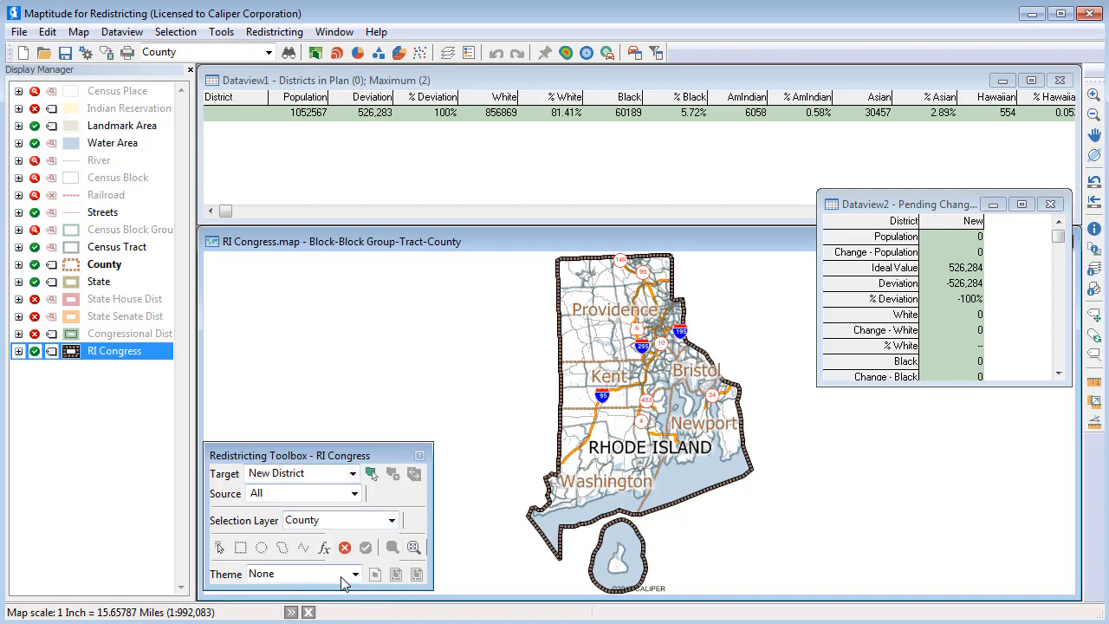
{"action": "left_click", "coordinate": [221, 549]}
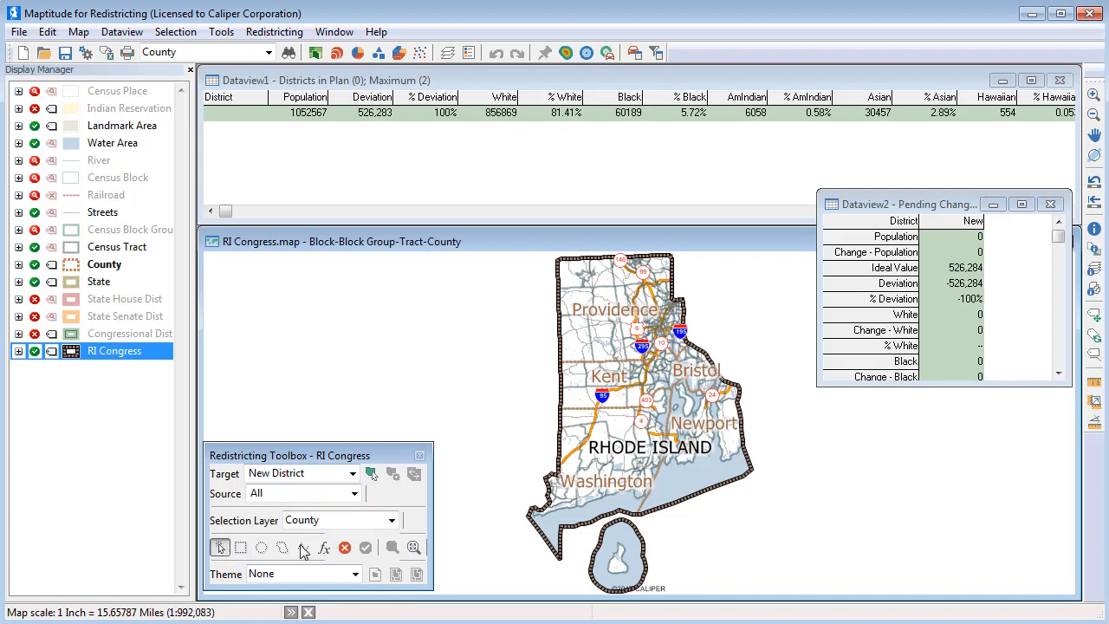
{"action": "left_click", "coordinate": [575, 491]}
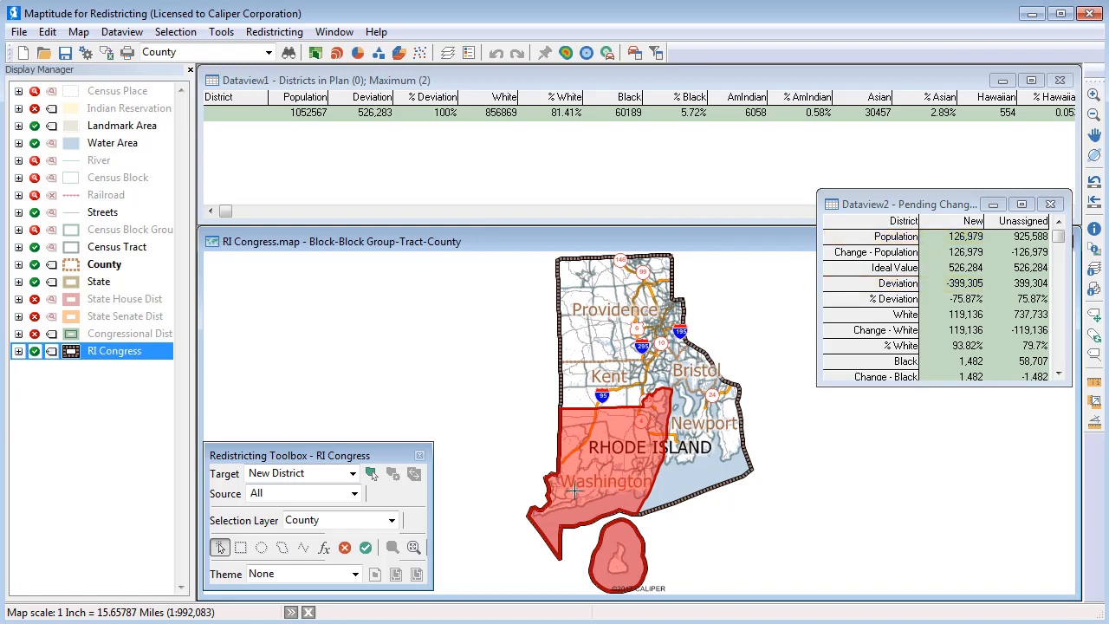
{"action": "left_click", "coordinate": [708, 466]}
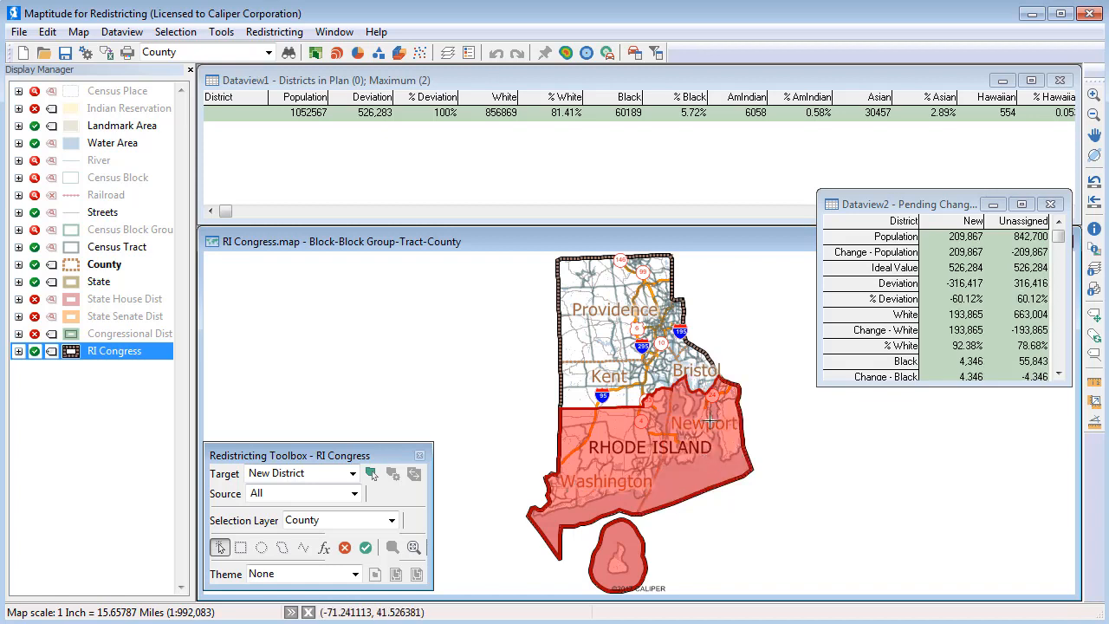
{"action": "left_click", "coordinate": [699, 375]}
{"action": "left_click", "coordinate": [626, 378]}
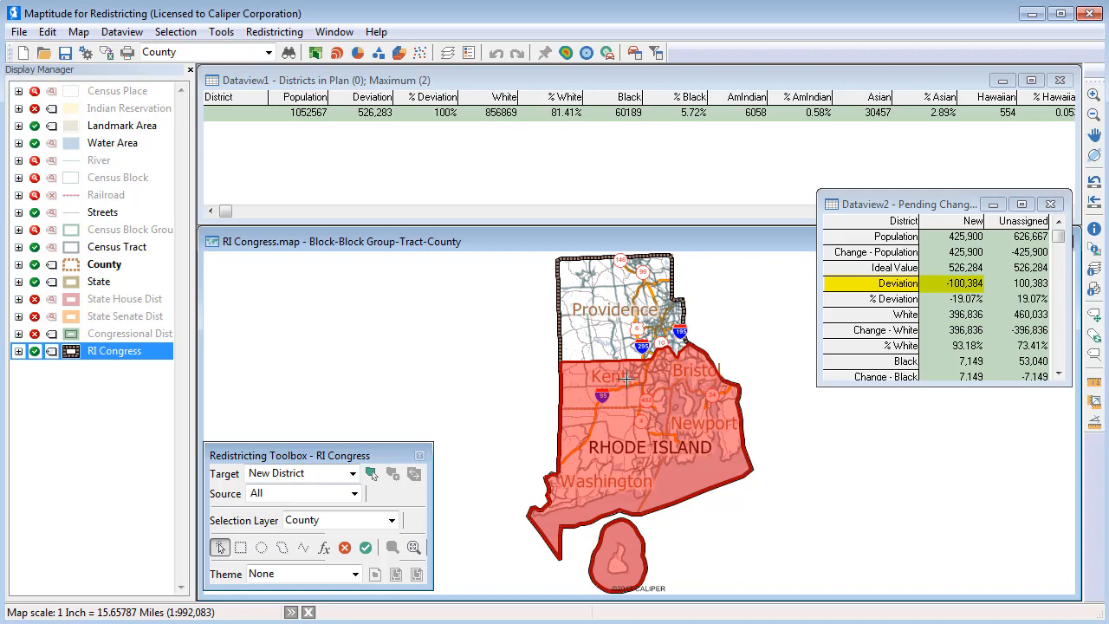
Switch the selection layer to Census Tract and add the southwestern tracts of Providence County to the selection with a rectangle.
{"action": "left_click", "coordinate": [1095, 94]}
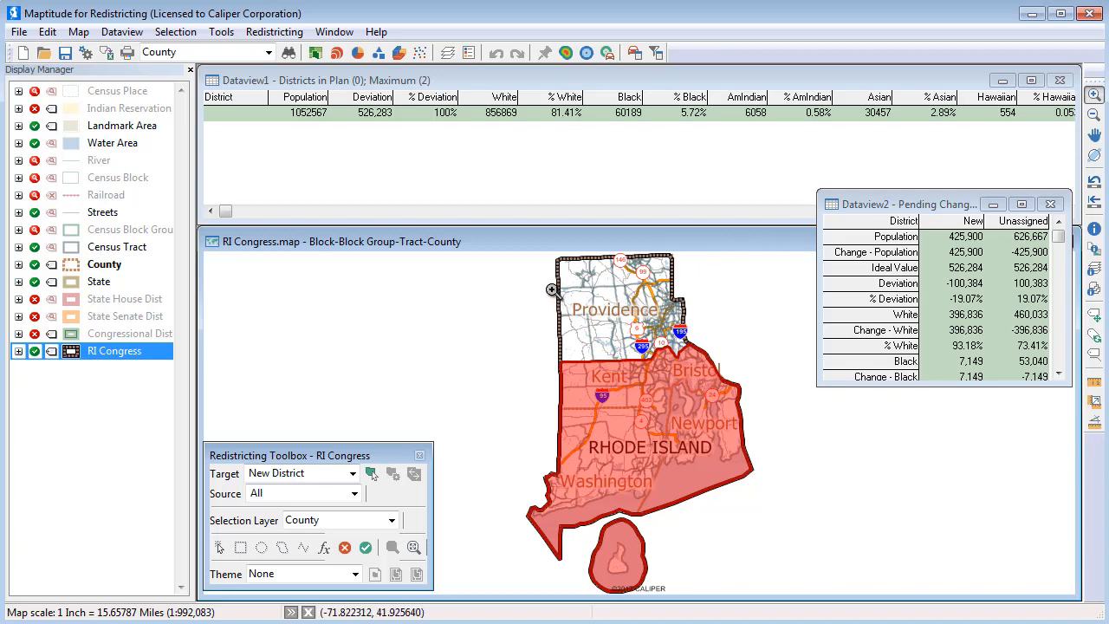
{"action": "left_click_drag", "start_coordinate": [552, 287], "coordinate": [724, 367]}
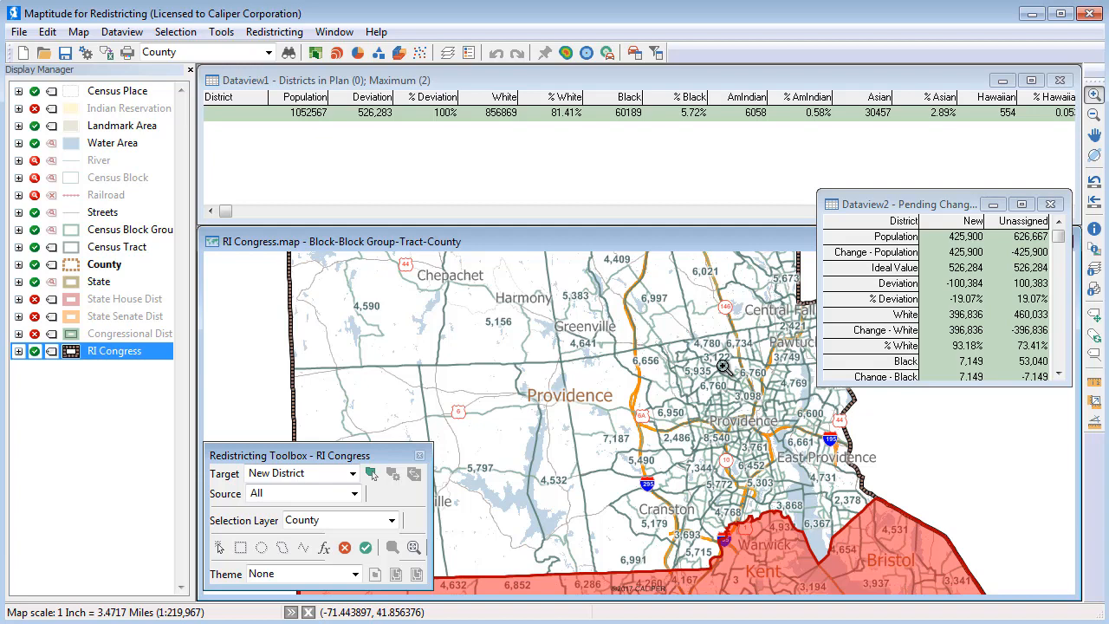
{"action": "left_click", "coordinate": [392, 520]}
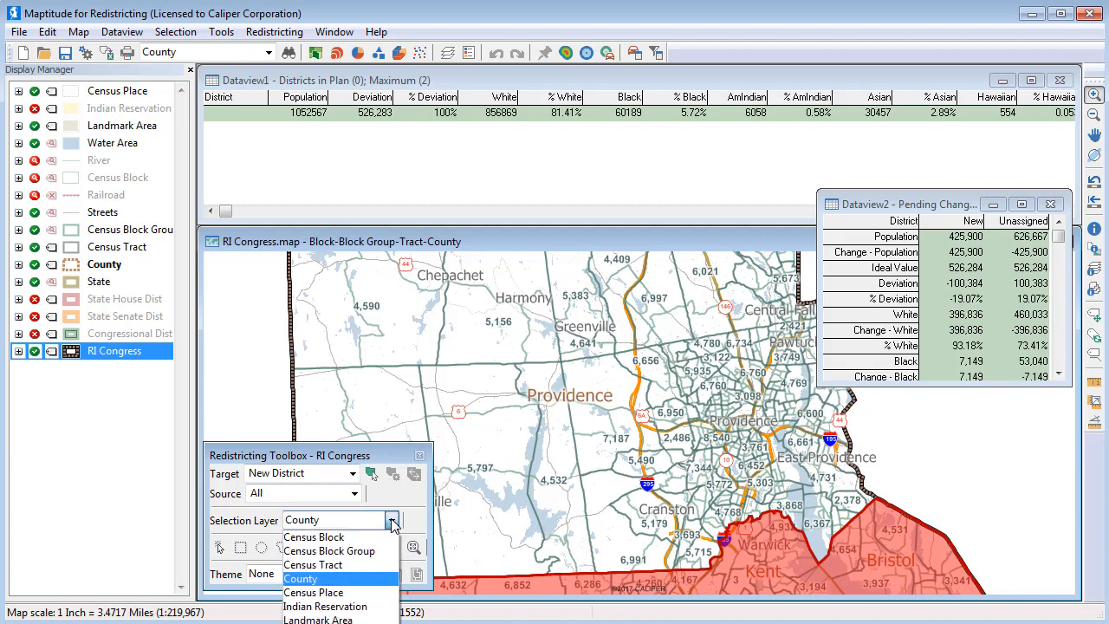
{"action": "left_click", "coordinate": [364, 564]}
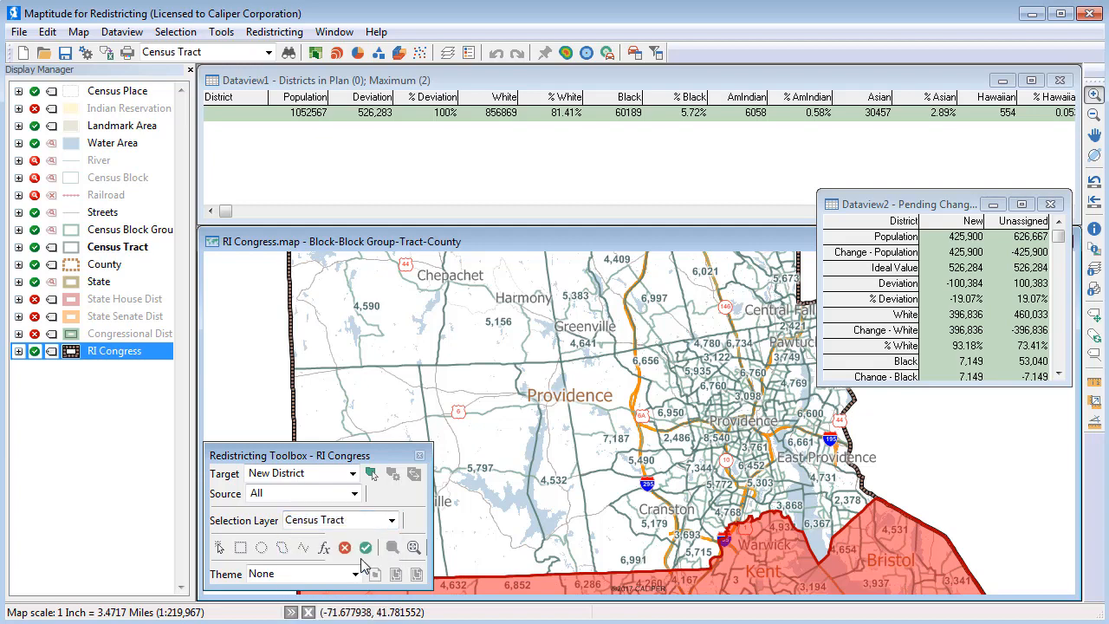
{"action": "left_click", "coordinate": [240, 547]}
{"action": "left_click_drag", "start_coordinate": [252, 338], "coordinate": [703, 590]}
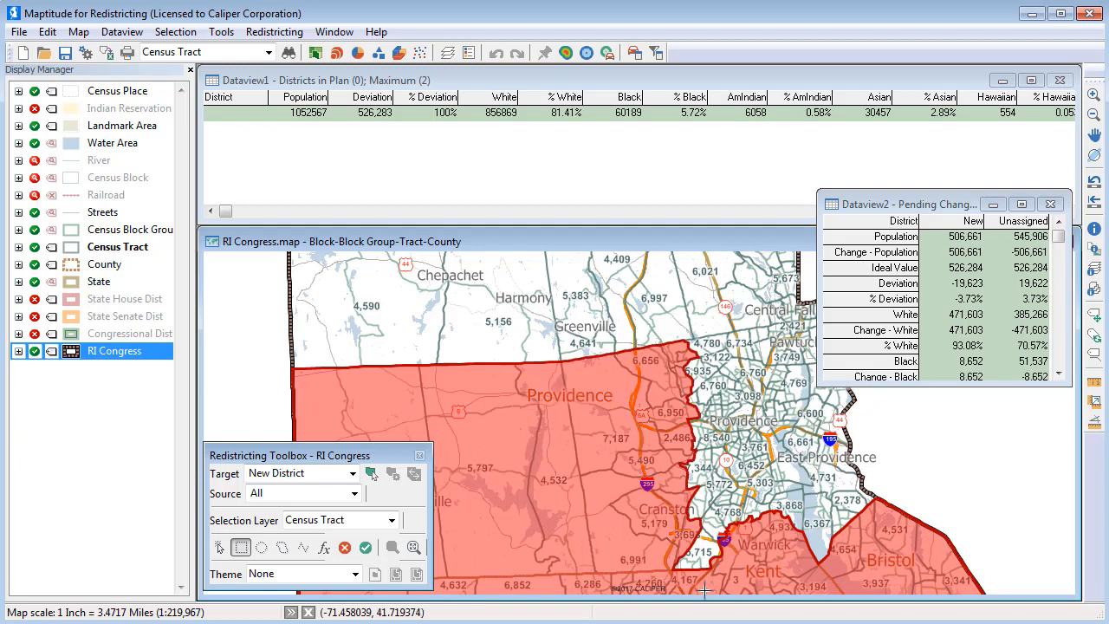
Add individual census tracts along the selection's edge east of Cranston and between Warwick and Bristol to the new district.
{"action": "left_click", "coordinate": [219, 546]}
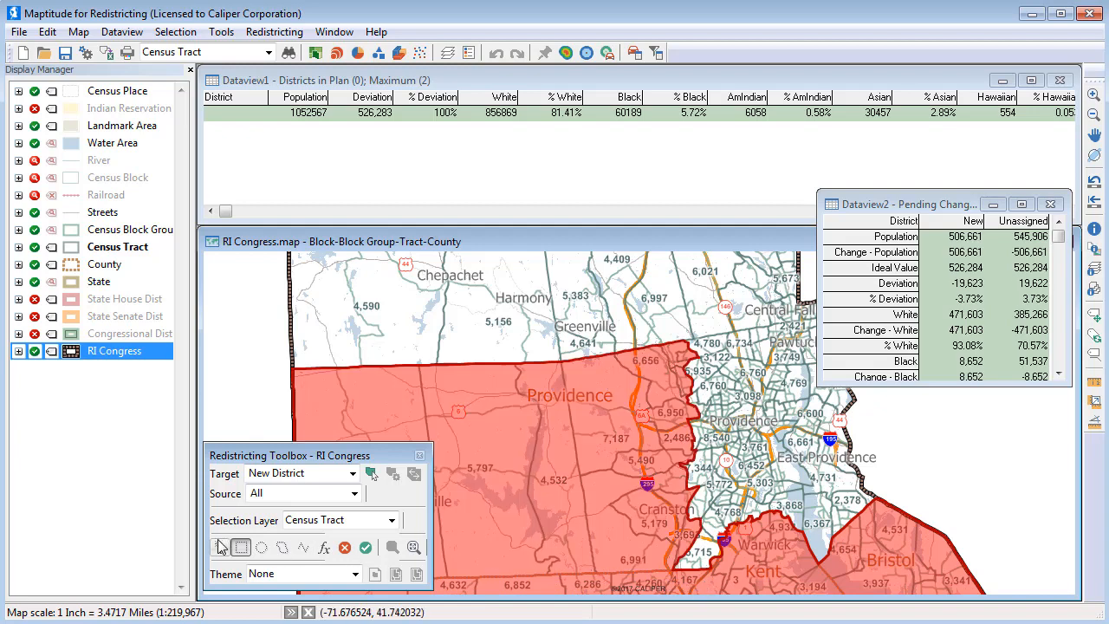
{"action": "left_click", "coordinate": [702, 558]}
{"action": "left_click", "coordinate": [714, 524]}
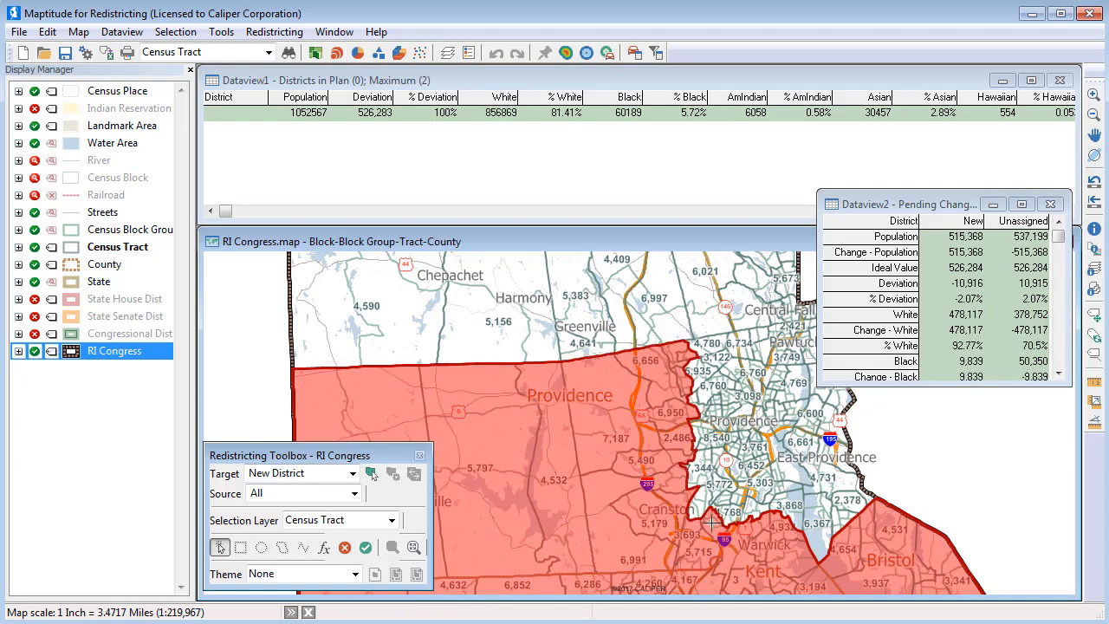
{"action": "left_click", "coordinate": [813, 535]}
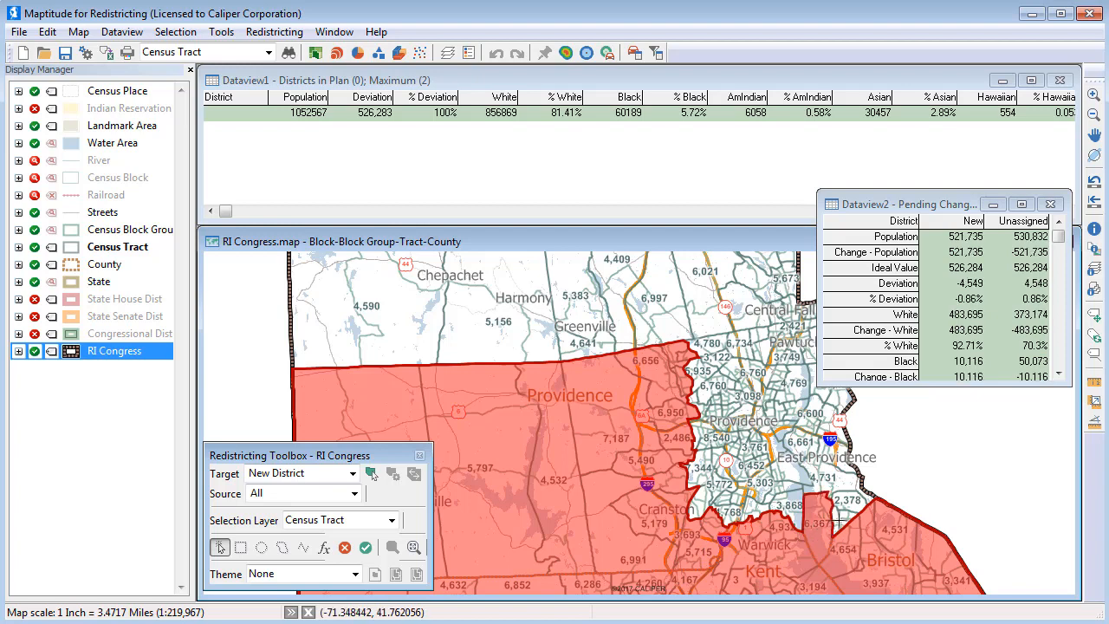
{"action": "left_click", "coordinate": [839, 520]}
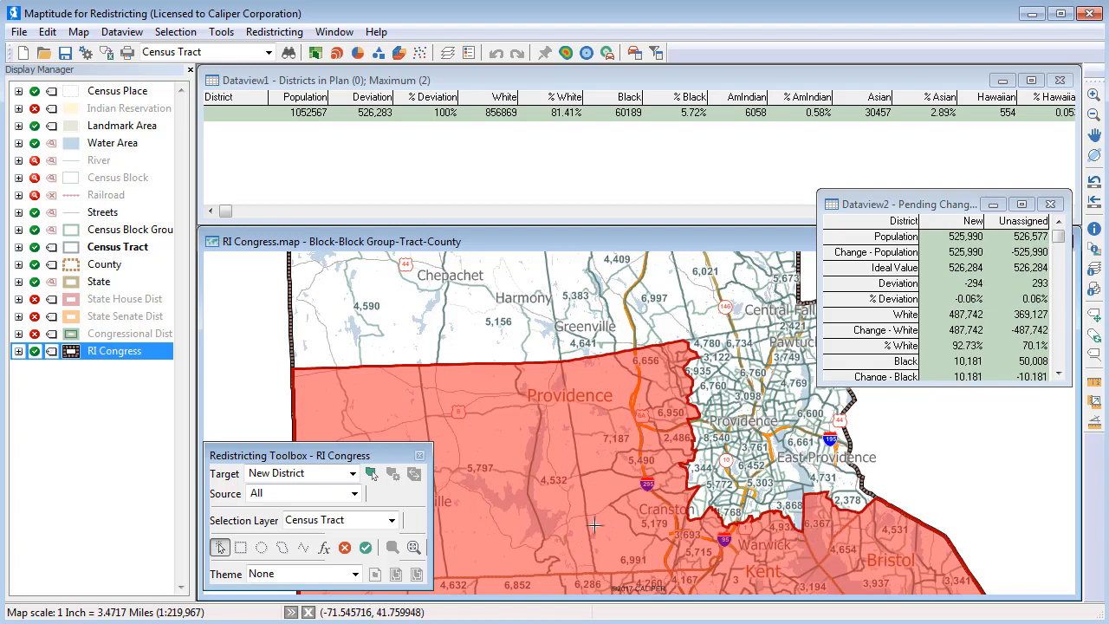
Commit the selected areas as a new district with District ID 1.
{"action": "left_click", "coordinate": [367, 552]}
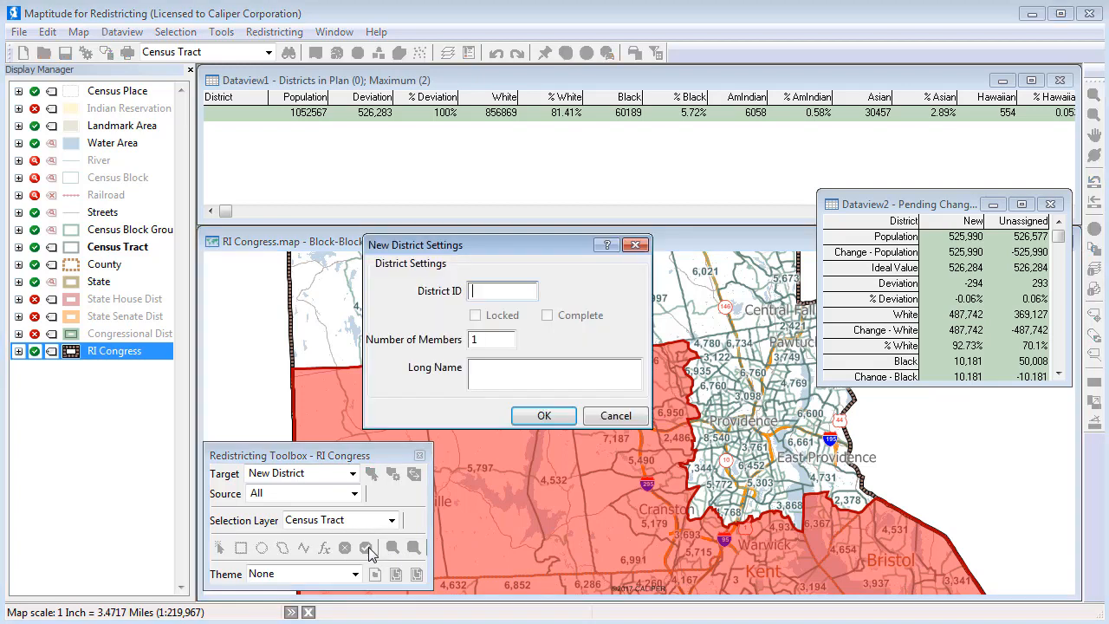
{"action": "type", "text": "1"}
{"action": "left_click", "coordinate": [525, 416]}
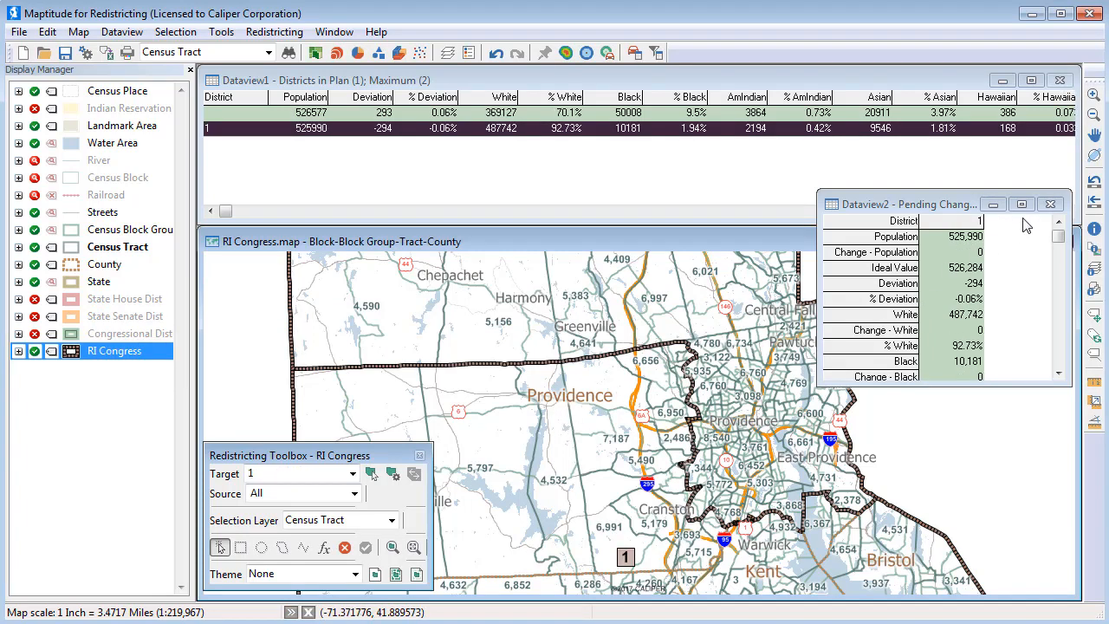
Target a New District, limit the source to Unassigned areas, and use County as the selection layer.
{"action": "left_click", "coordinate": [1095, 182]}
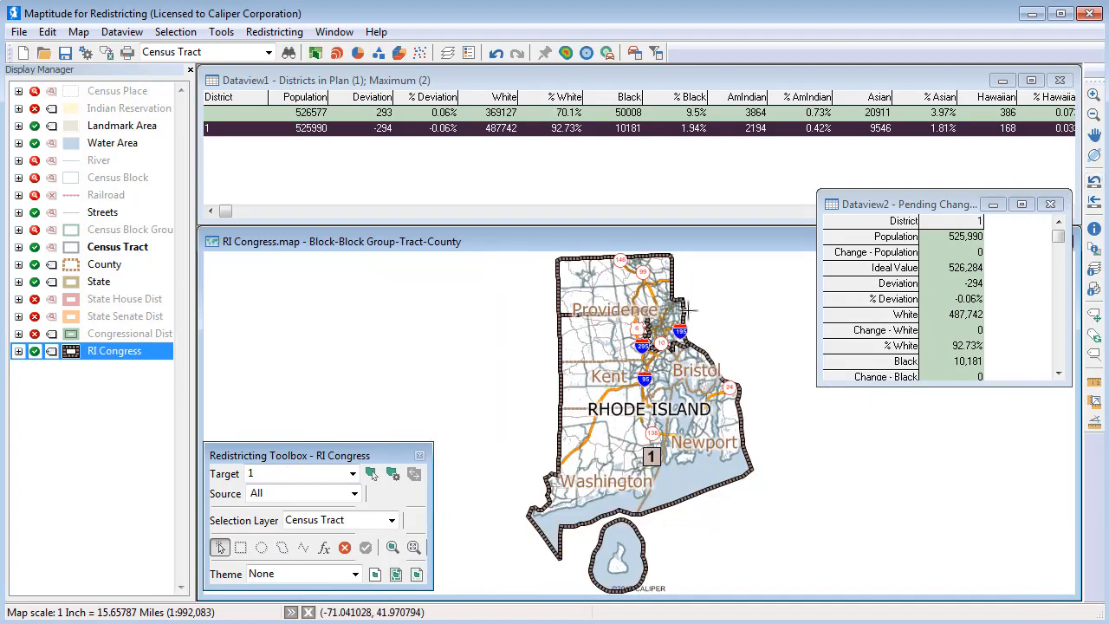
{"action": "left_click", "coordinate": [353, 474]}
{"action": "left_click", "coordinate": [341, 488]}
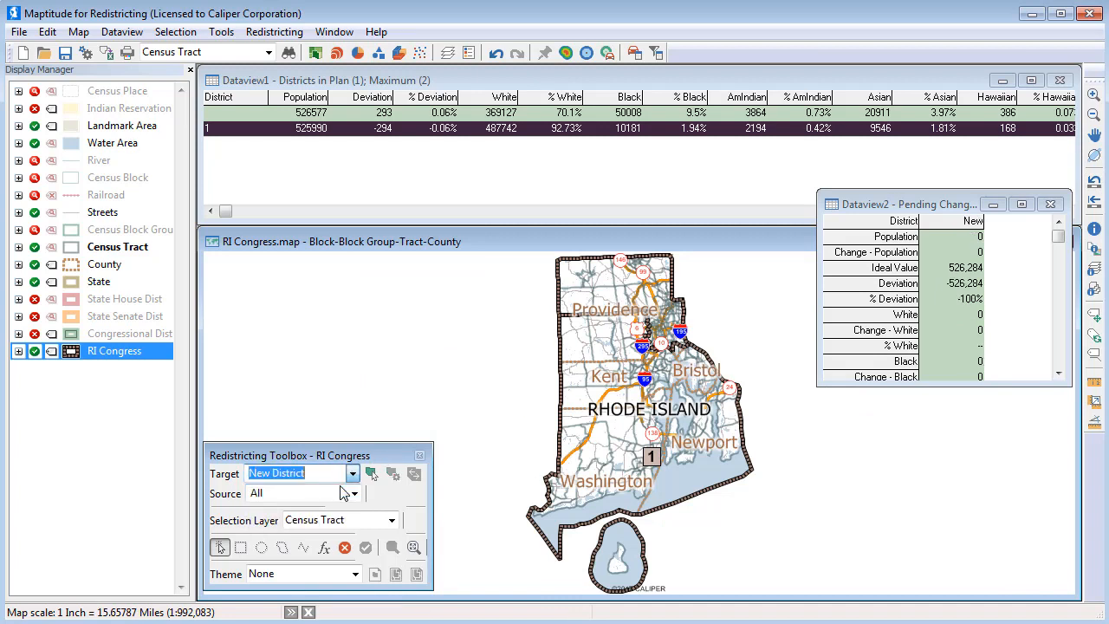
{"action": "left_click", "coordinate": [354, 493]}
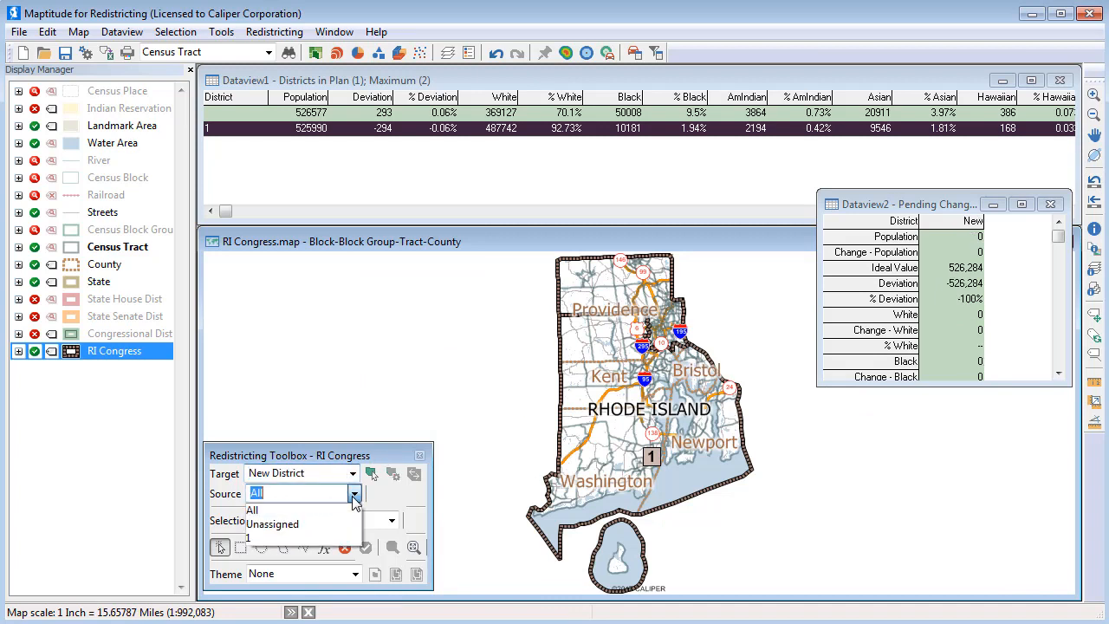
{"action": "left_click", "coordinate": [344, 524]}
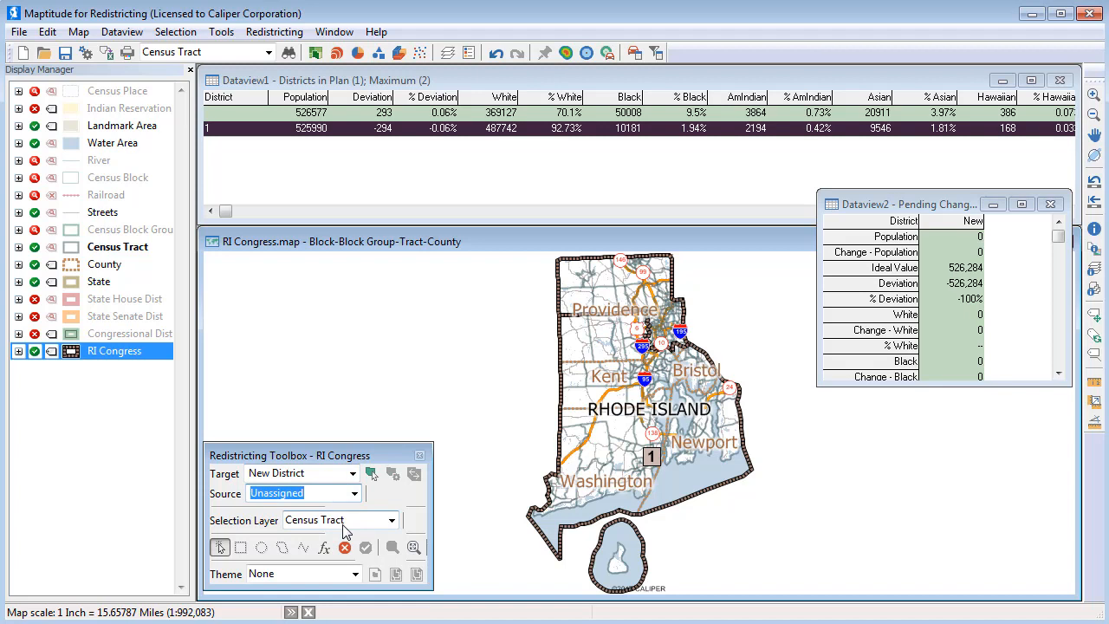
{"action": "left_click", "coordinate": [366, 526]}
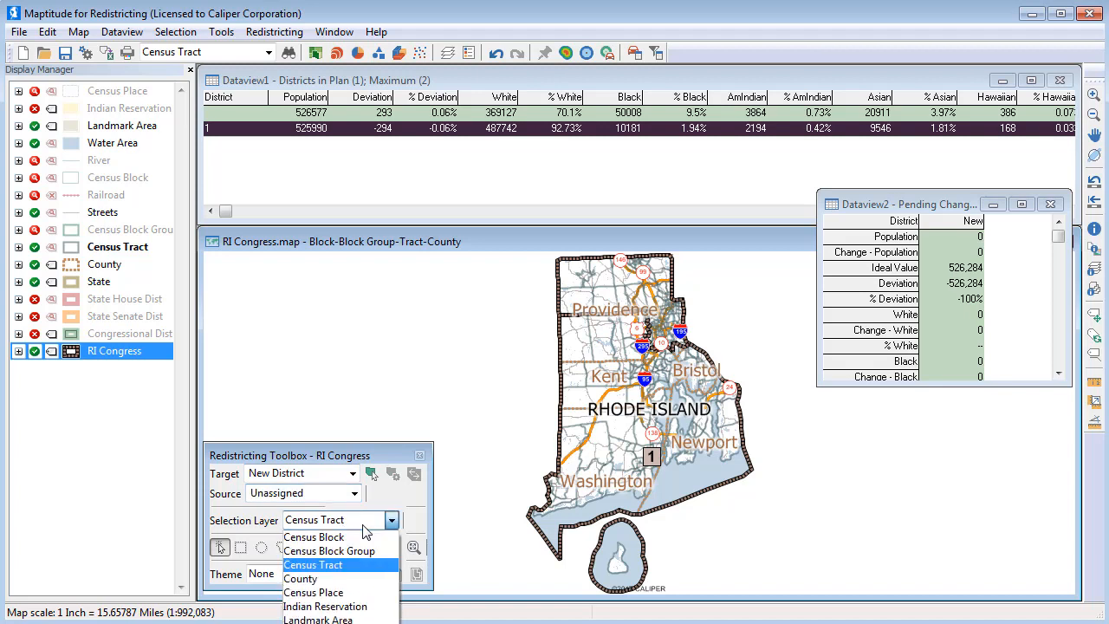
{"action": "left_click", "coordinate": [351, 578]}
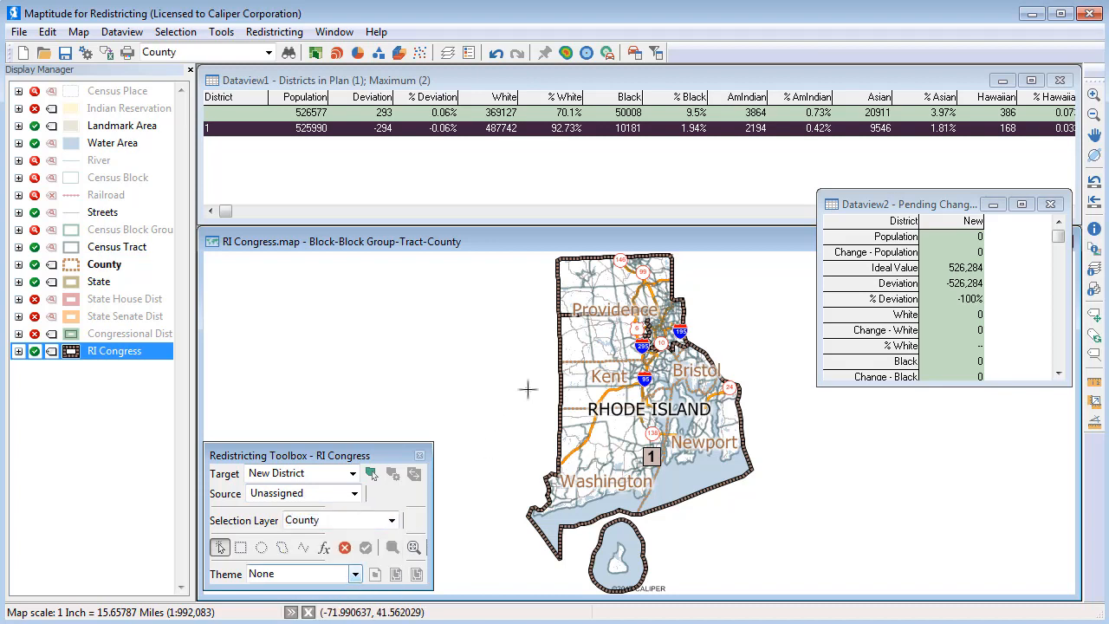
Select the unassigned remainder of Providence County and commit it as a new district with District ID 2.
{"action": "left_click", "coordinate": [618, 288]}
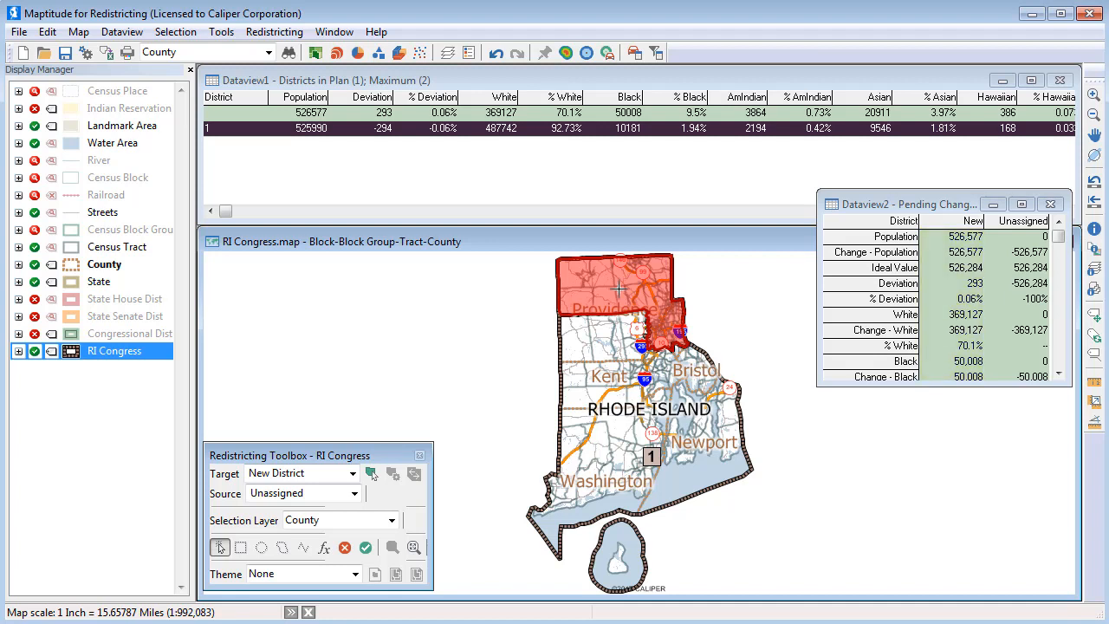
{"action": "left_click", "coordinate": [366, 546]}
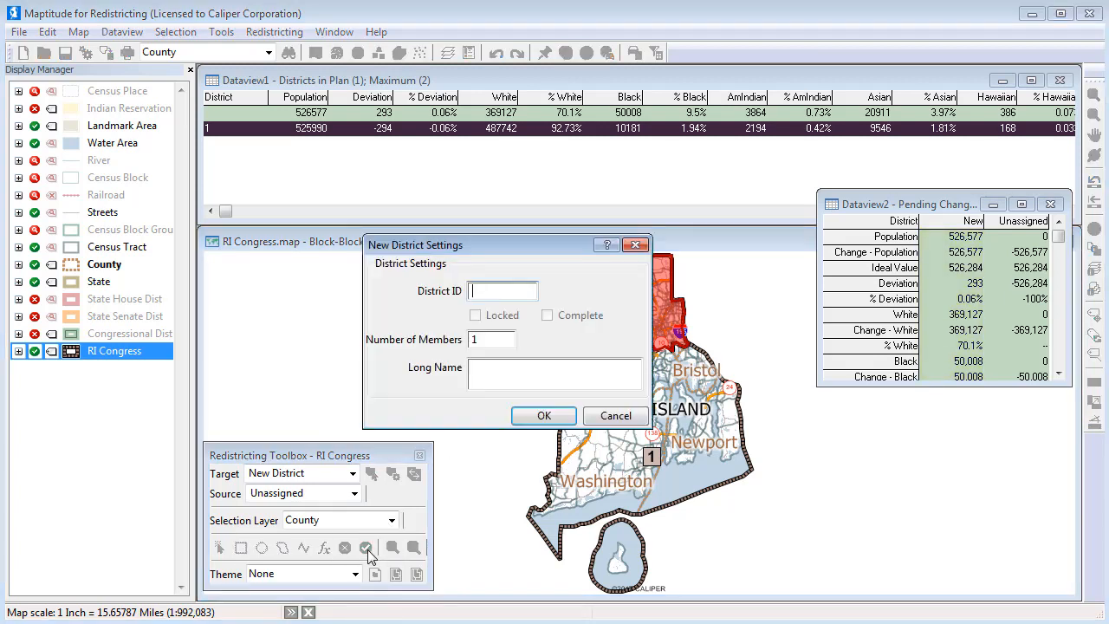
{"action": "type", "text": "2"}
{"action": "left_click", "coordinate": [540, 416]}
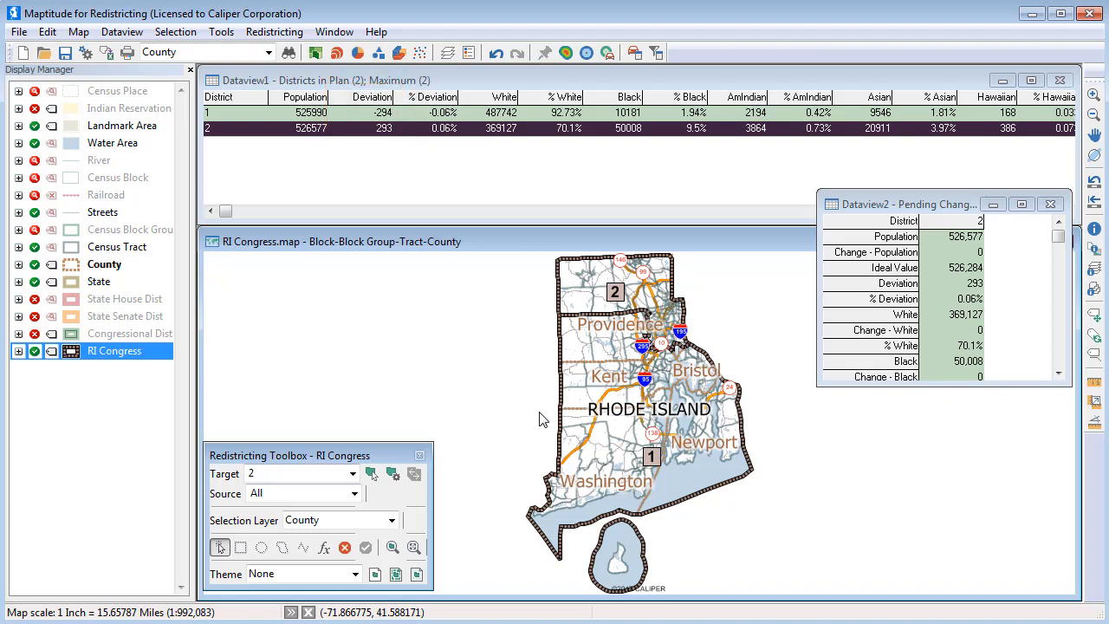
At the district boundary near Cranston, set district 1 as target, district 2 as source and Census Block as the selection layer.
{"action": "left_click", "coordinate": [1095, 94]}
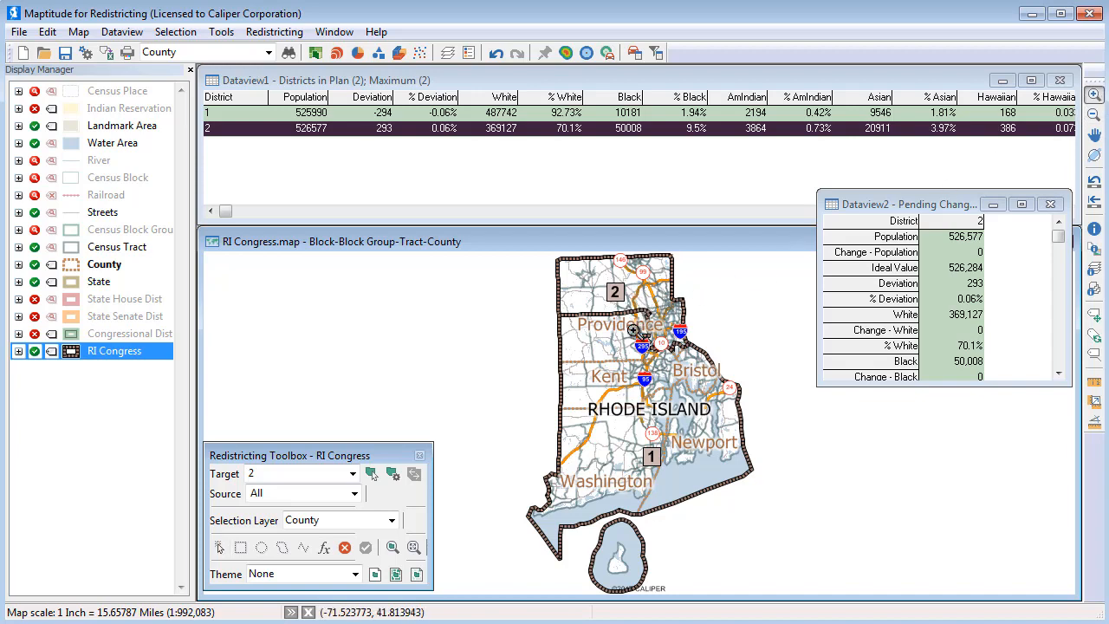
{"action": "left_click_drag", "start_coordinate": [633, 330], "coordinate": [669, 354]}
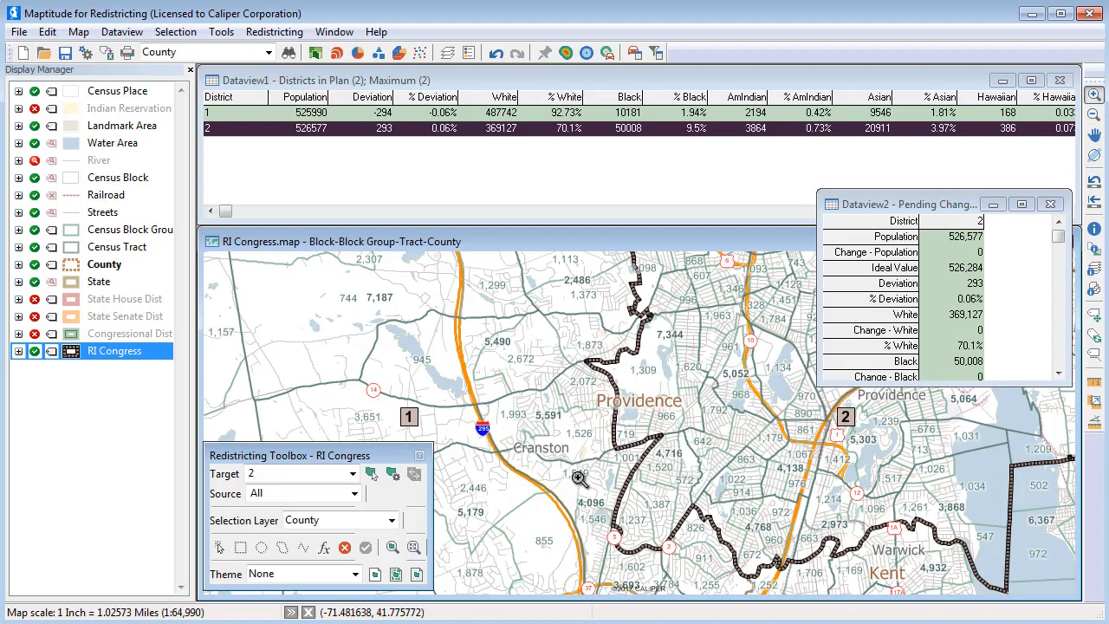
{"action": "left_click", "coordinate": [693, 568]}
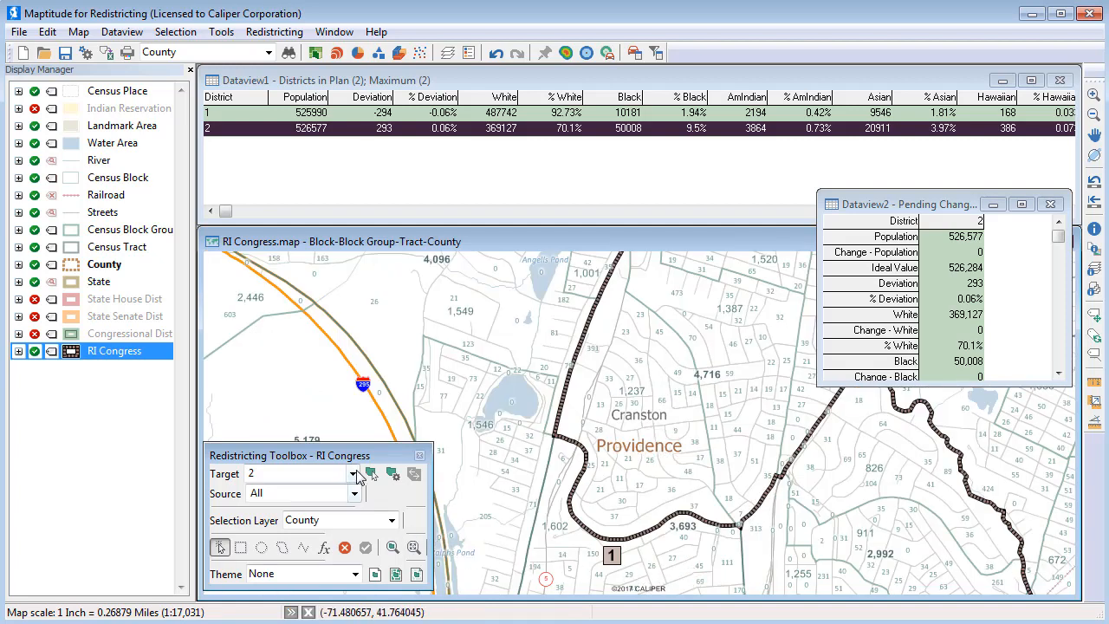
{"action": "left_click", "coordinate": [356, 476]}
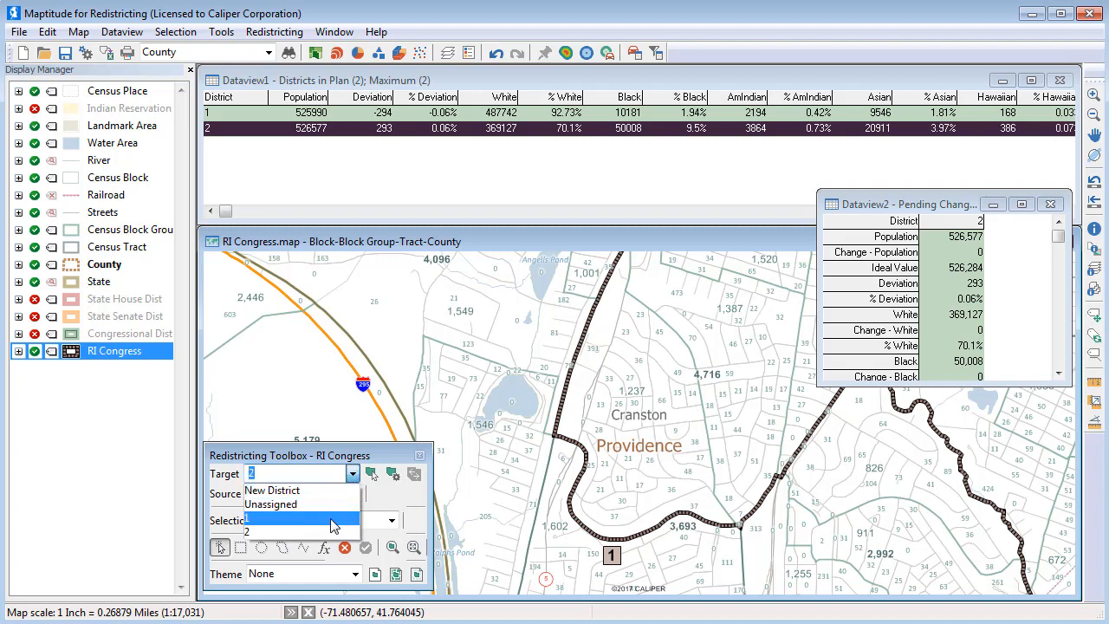
{"action": "left_click", "coordinate": [334, 524]}
{"action": "left_click", "coordinate": [354, 493]}
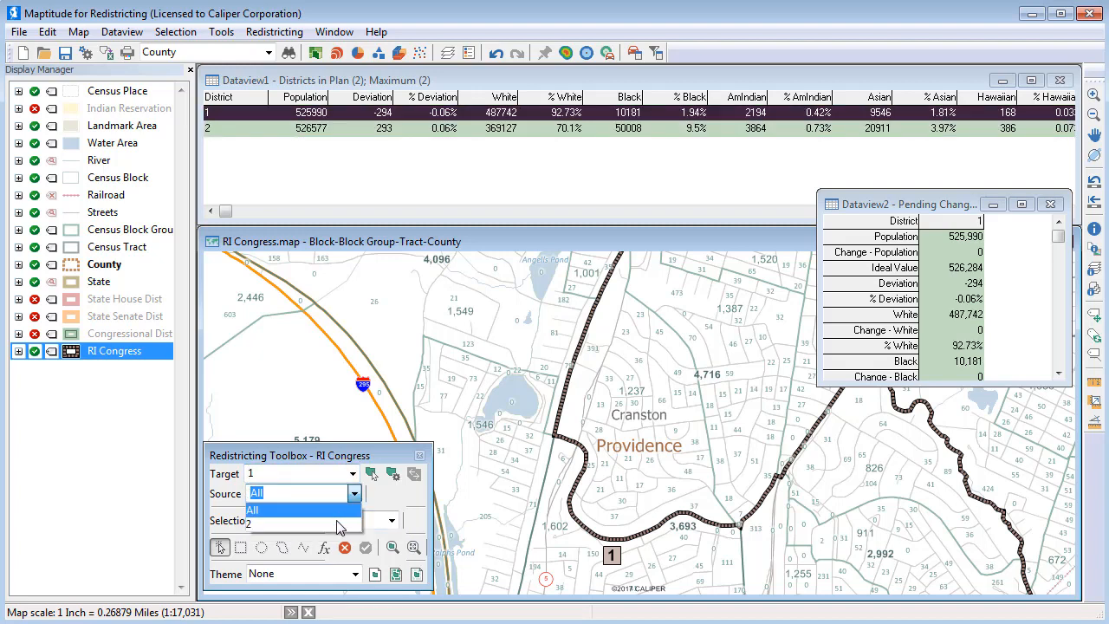
{"action": "left_click", "coordinate": [338, 530]}
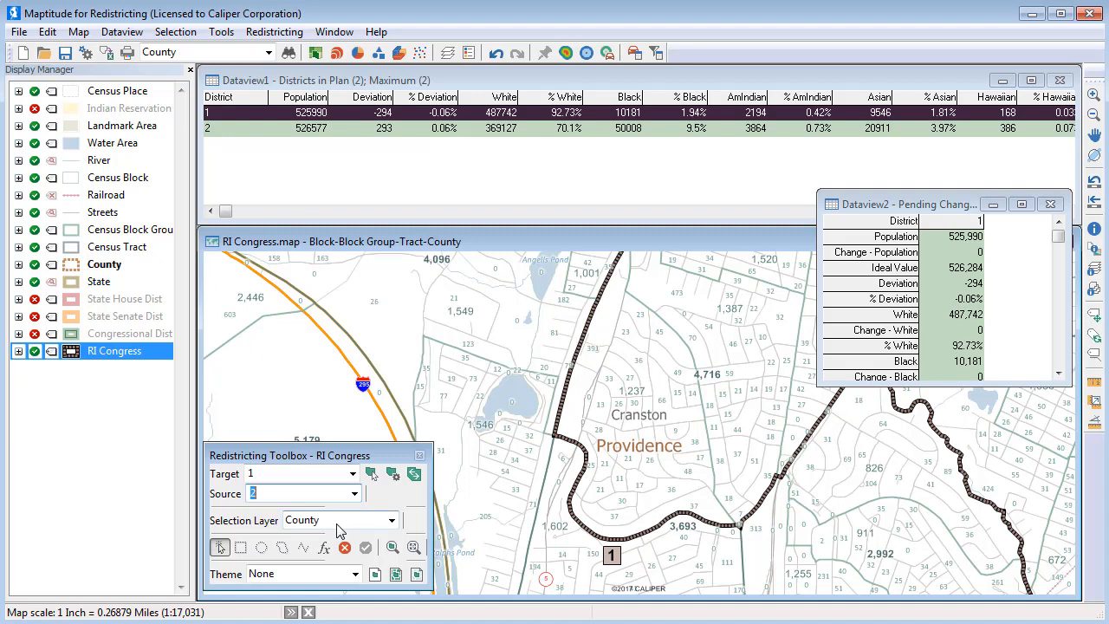
{"action": "left_click", "coordinate": [392, 520]}
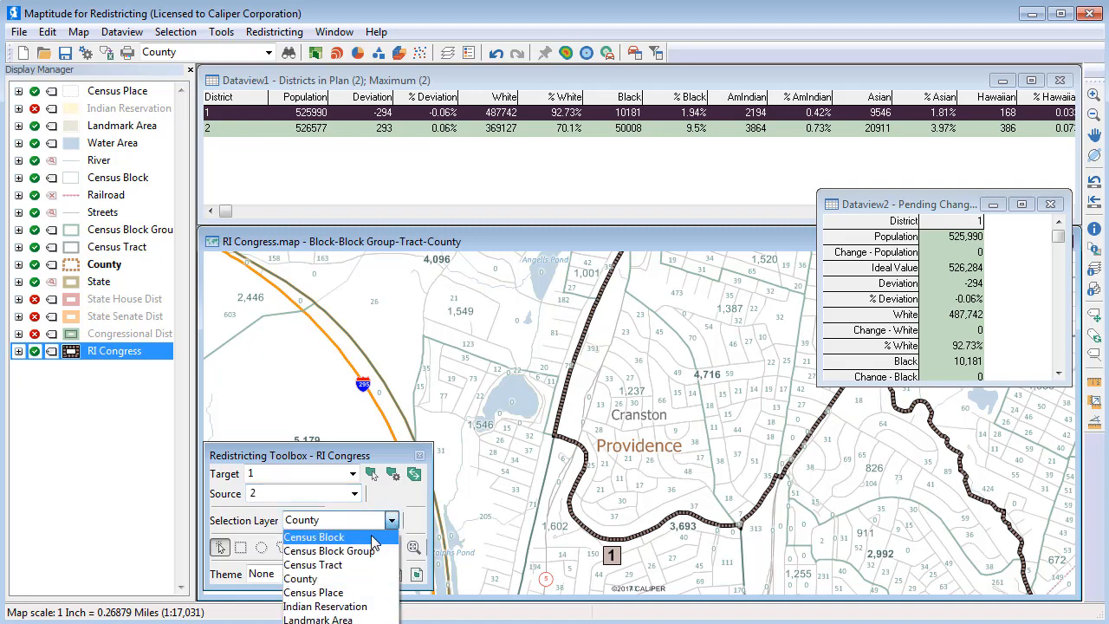
{"action": "left_click", "coordinate": [373, 539]}
Select the adjoining census blocks just inside district 2's boundary south of Cranston and commit their transfer to district 1.
{"action": "left_click", "coordinate": [642, 501]}
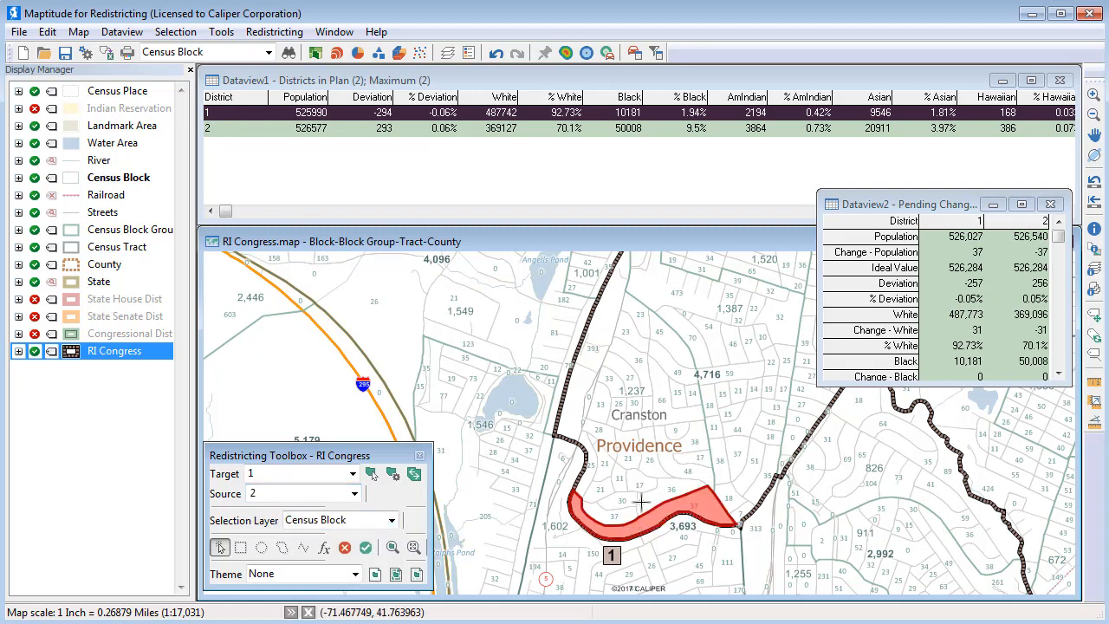
{"action": "left_click", "coordinate": [641, 502]}
{"action": "left_click", "coordinate": [618, 513]}
{"action": "left_click", "coordinate": [617, 503]}
{"action": "left_click", "coordinate": [601, 489]}
{"action": "left_click", "coordinate": [592, 470]}
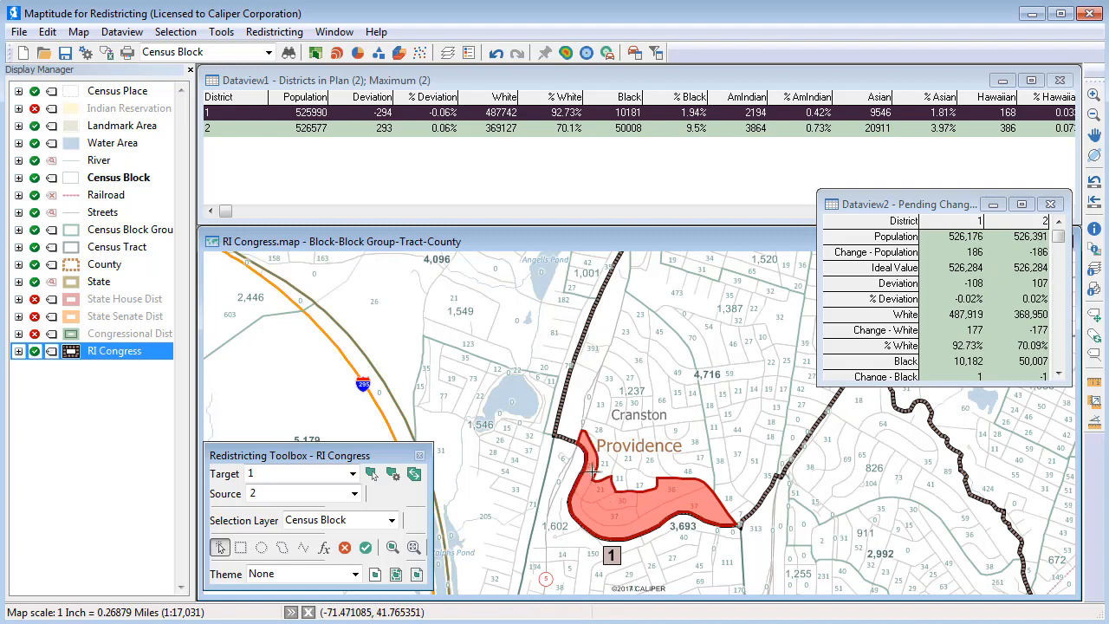
{"action": "left_click", "coordinate": [602, 464]}
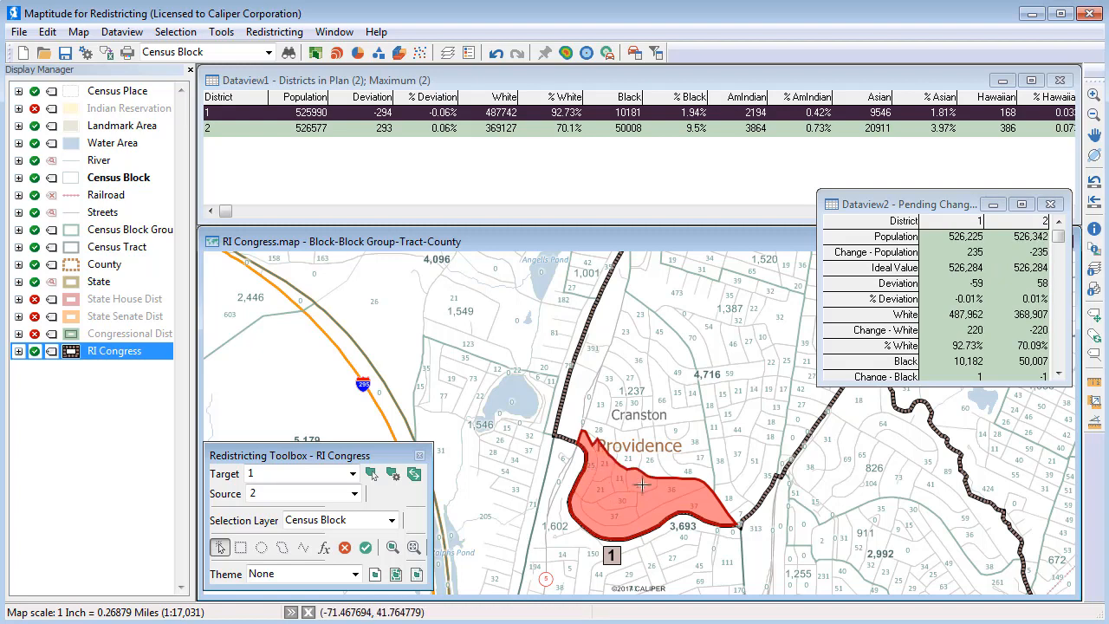
{"action": "left_click", "coordinate": [602, 441]}
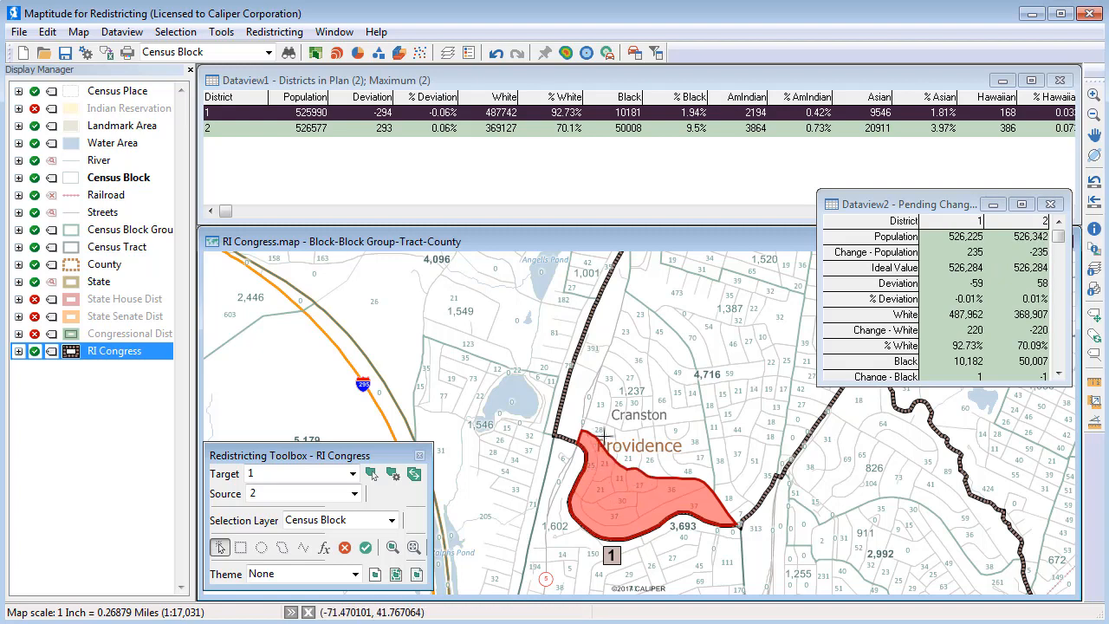
{"action": "left_click", "coordinate": [601, 426]}
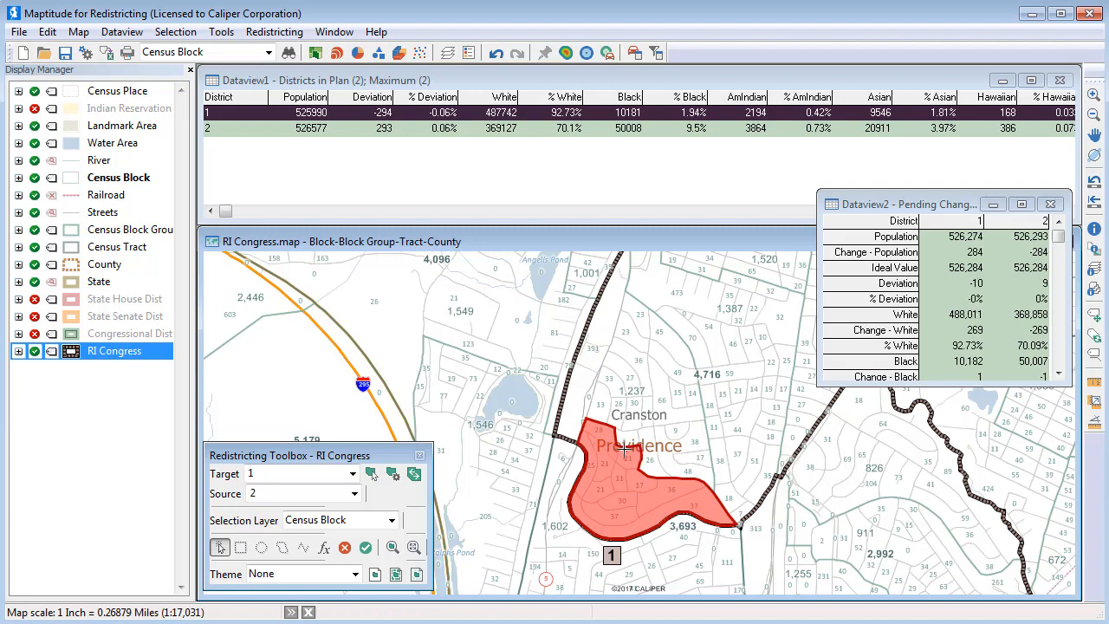
{"action": "left_click", "coordinate": [624, 446]}
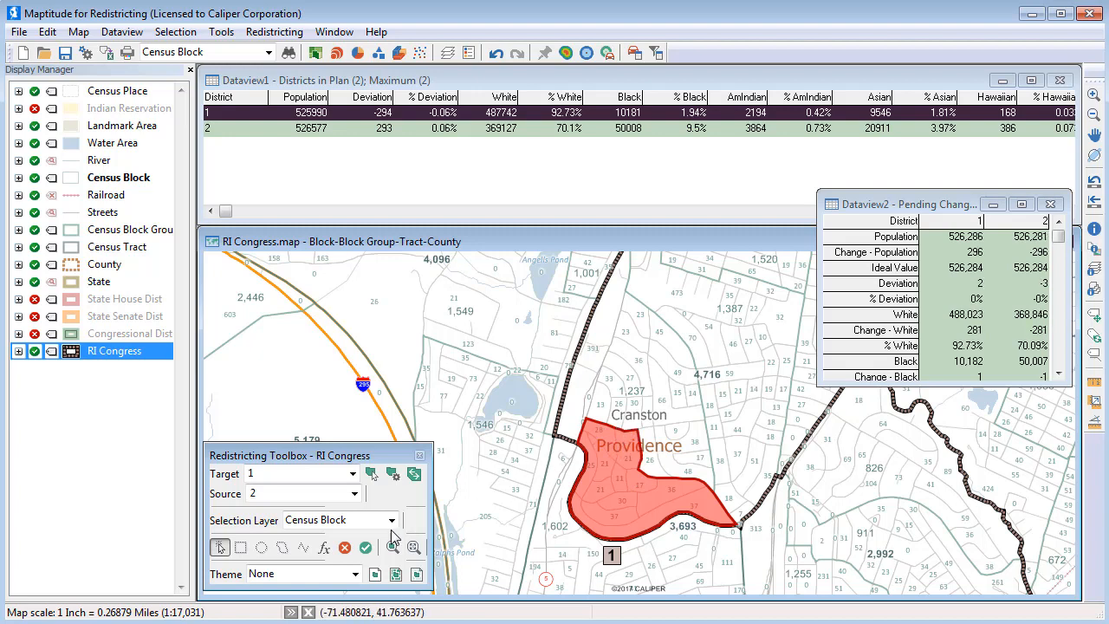
{"action": "left_click", "coordinate": [365, 547]}
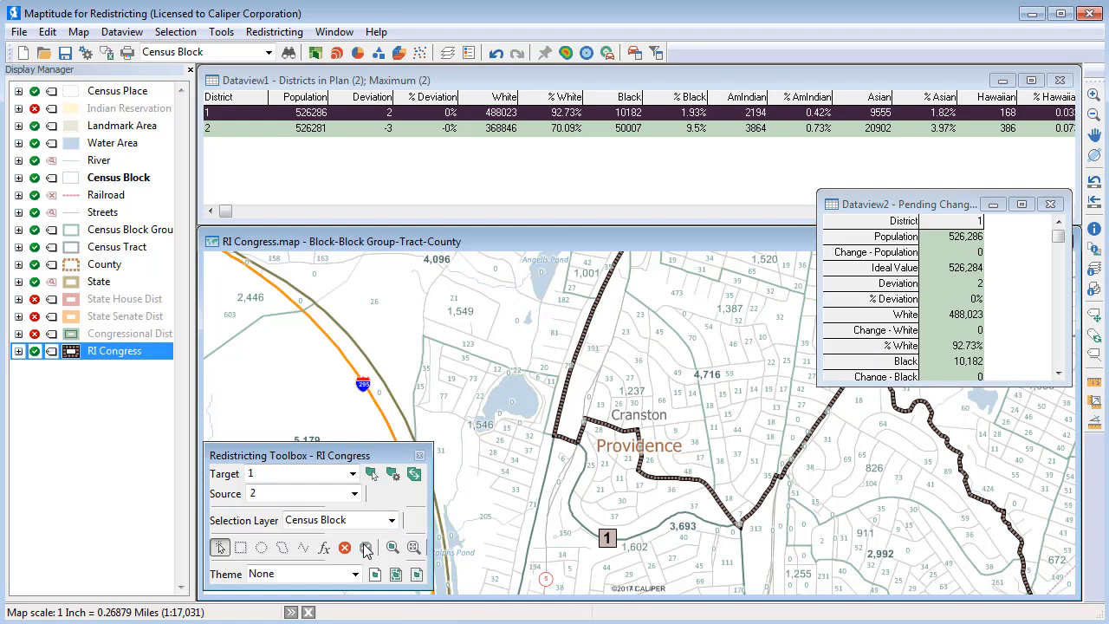